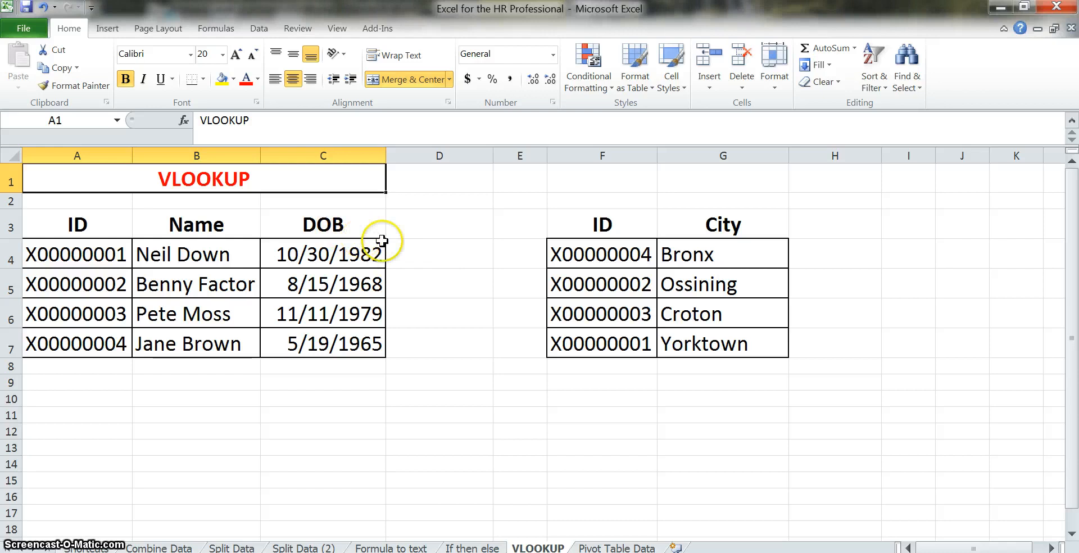
- Widen column D slightly, and copy the four IDs in A4:A7 to the cells starting at A11
drag(493, 156, 499, 159)
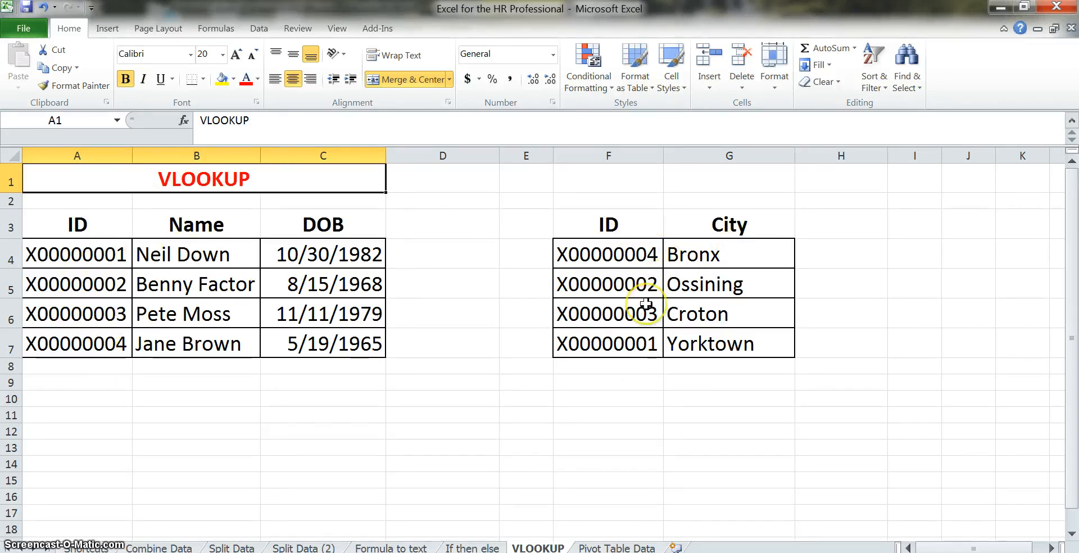
click(422, 255)
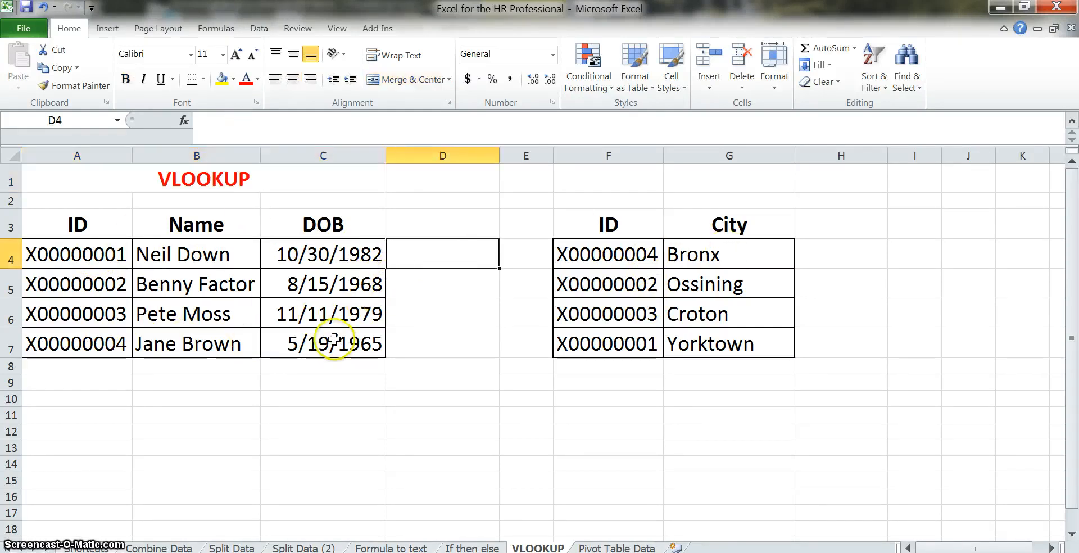
click(80, 257)
drag(81, 257, 86, 341)
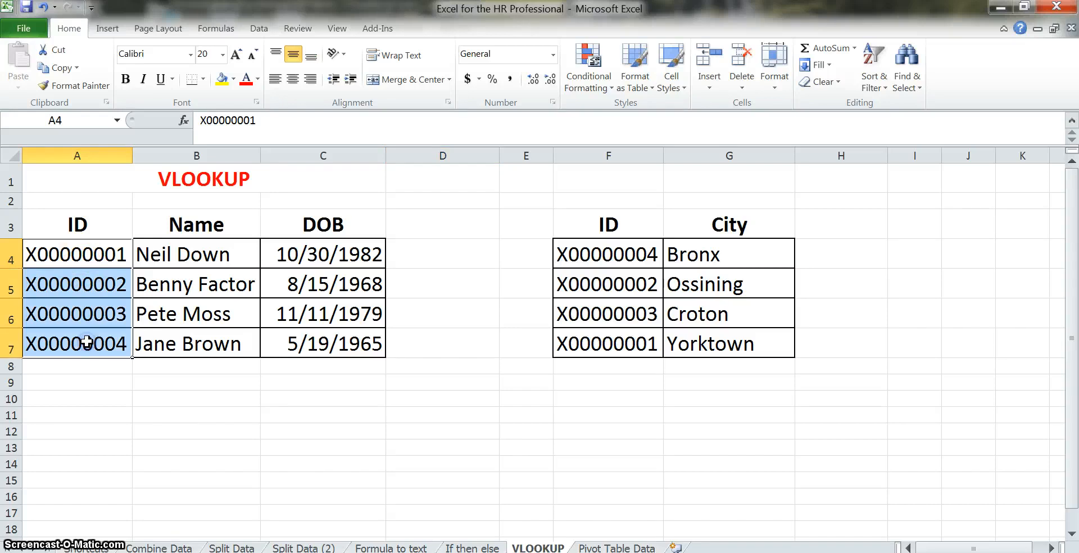
key(ctrl+c)
click(82, 416)
key(ctrl+v)
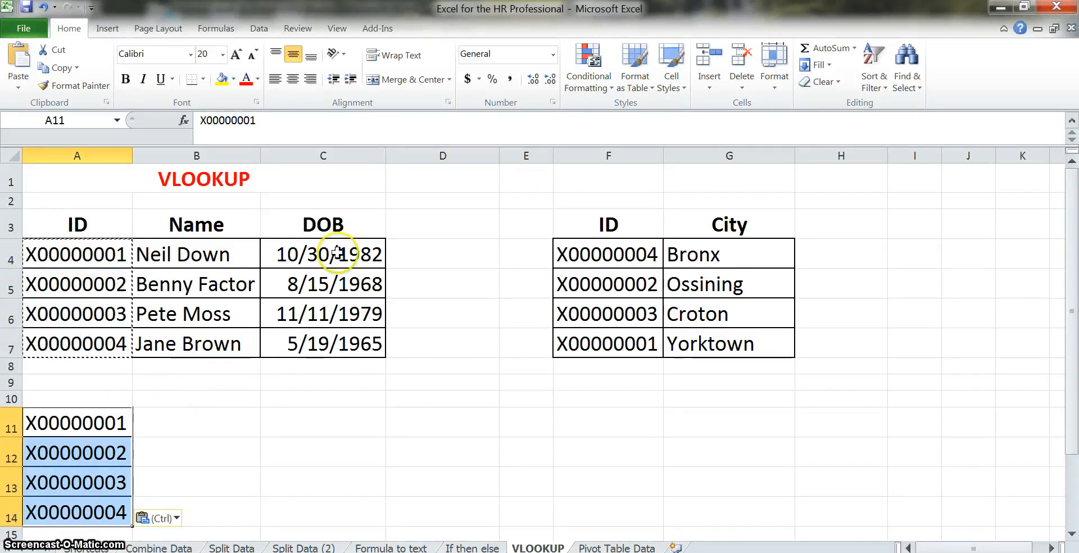
click(180, 428)
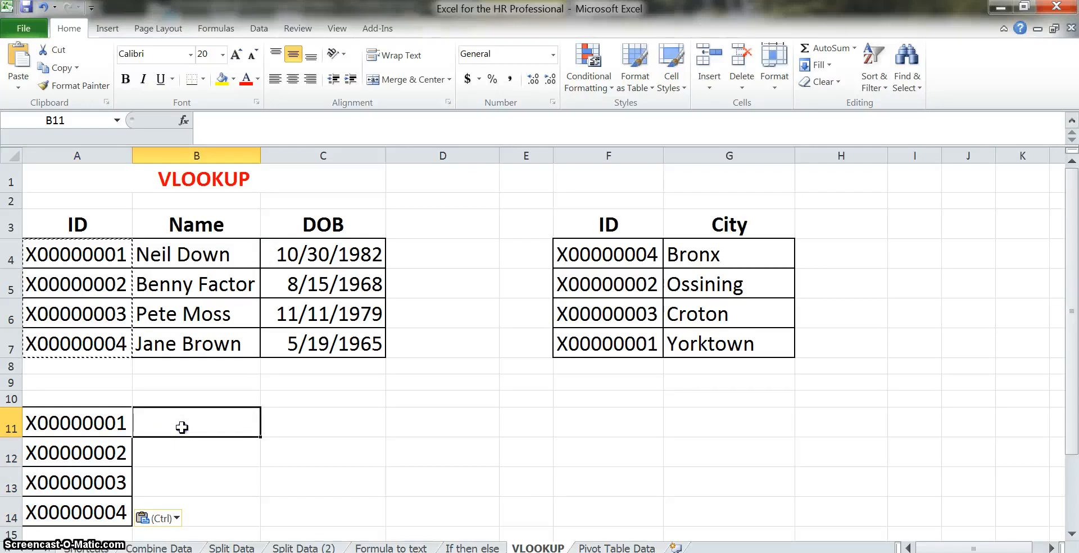
click(433, 256)
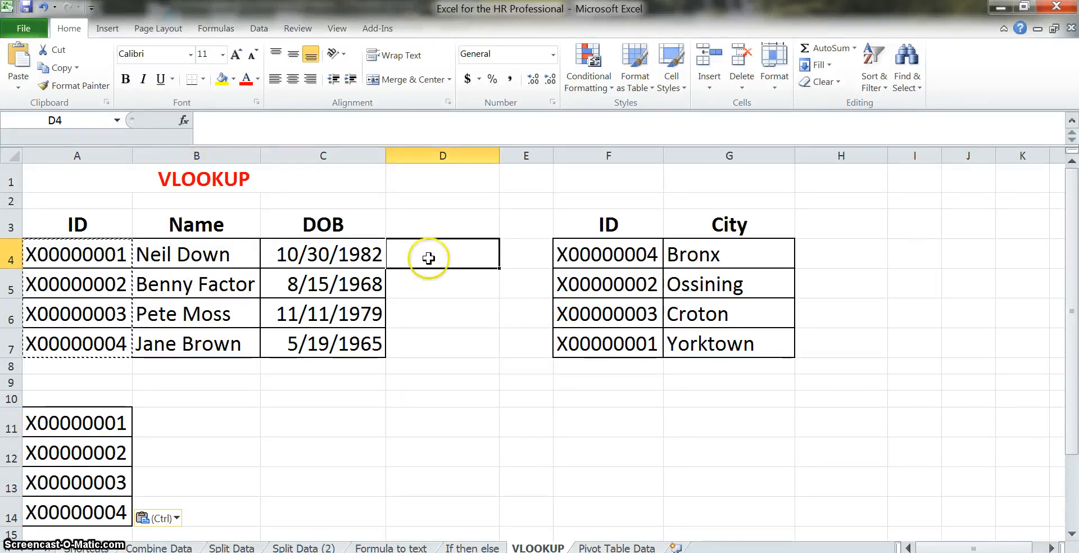
key(Return)
key(ctrl+z)
click(417, 265)
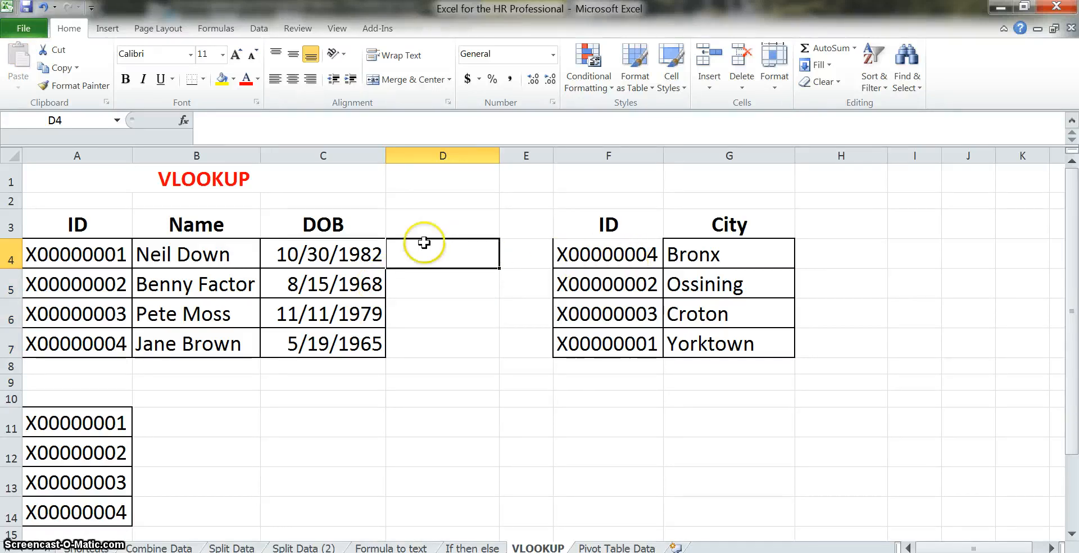
- Define the name Data_City for the ID and City data in F4:G7
drag(613, 256, 663, 316)
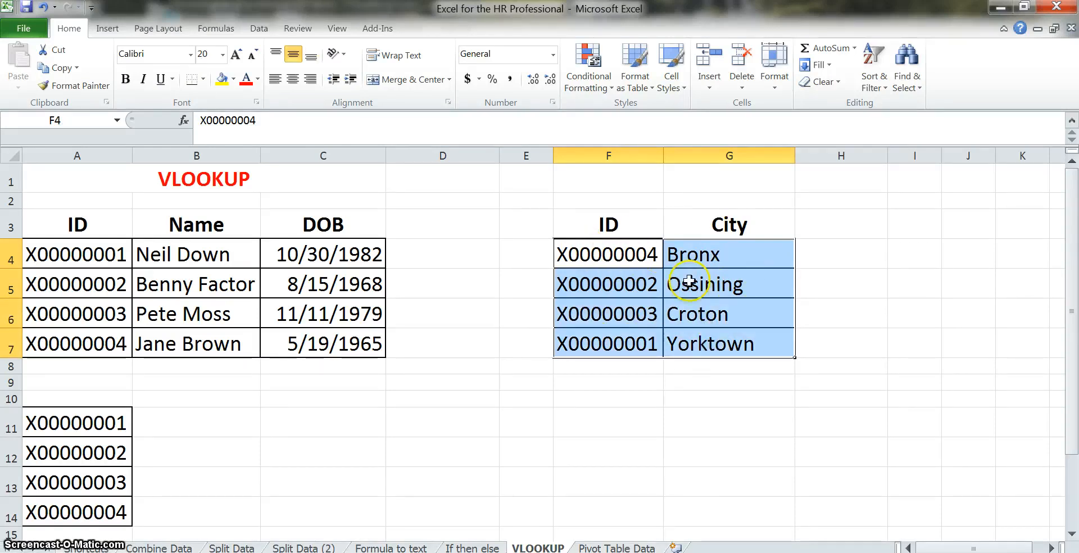
click(595, 258)
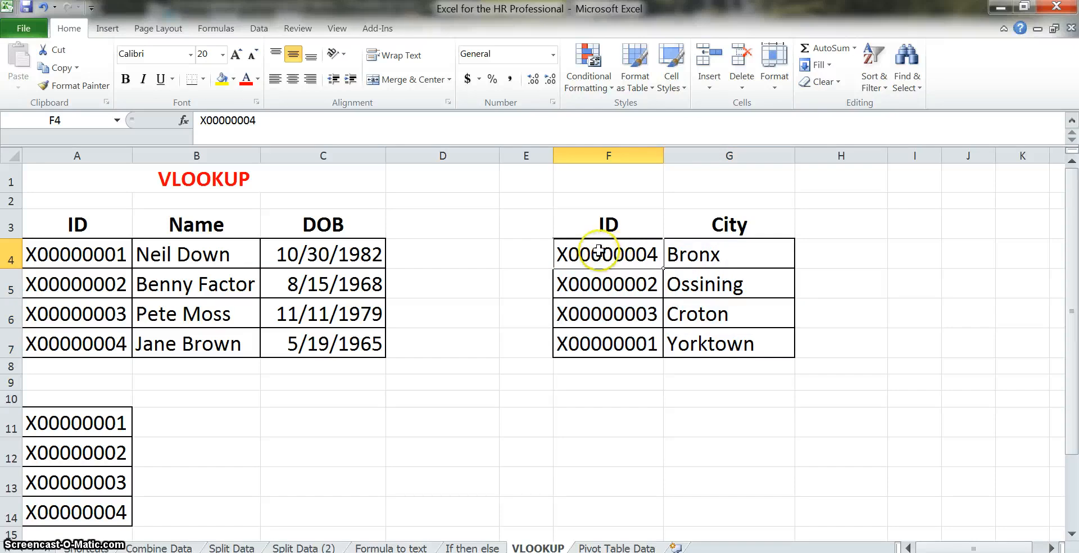
drag(584, 245, 735, 343)
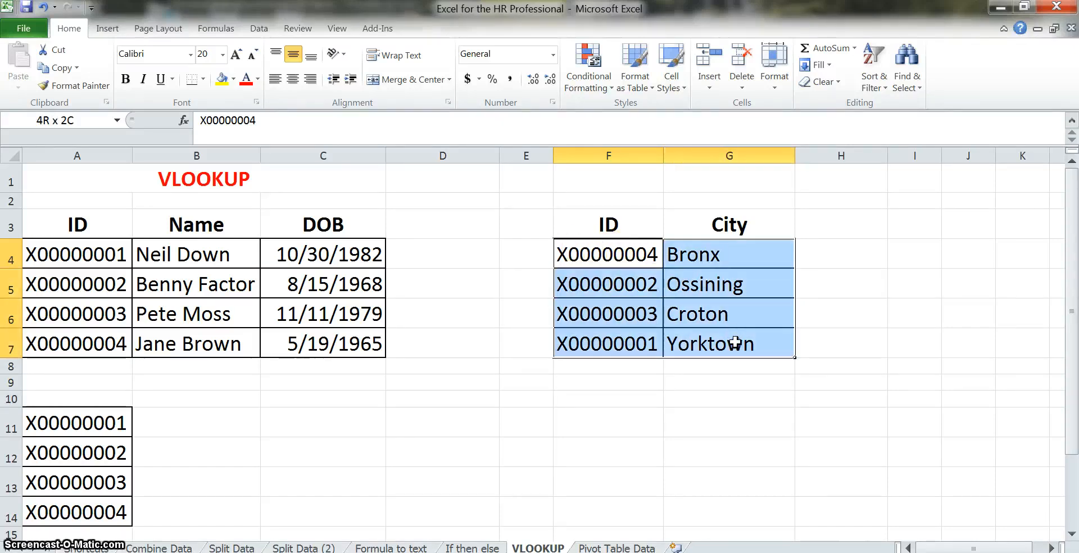
click(83, 122)
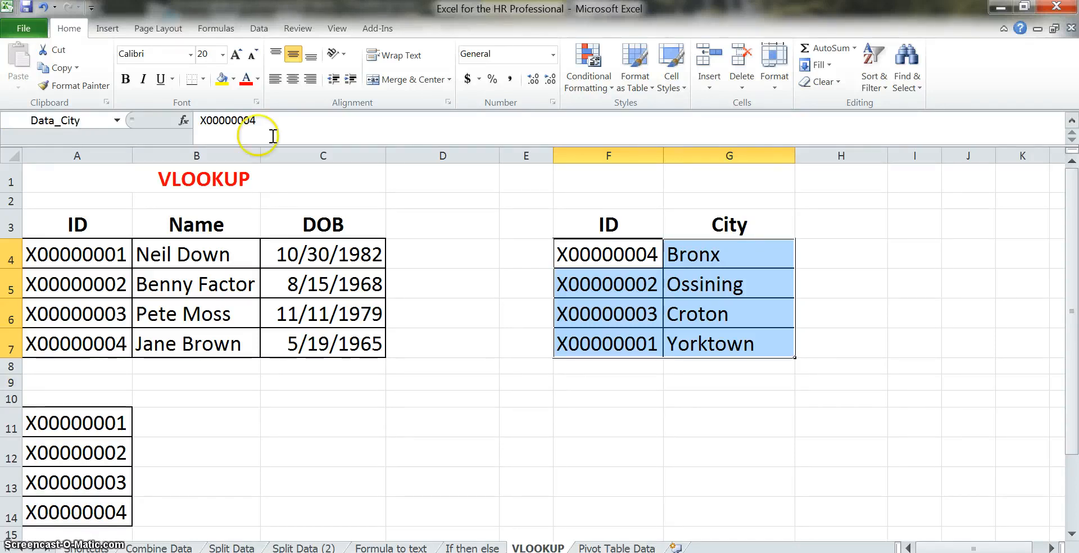
click(465, 296)
click(481, 438)
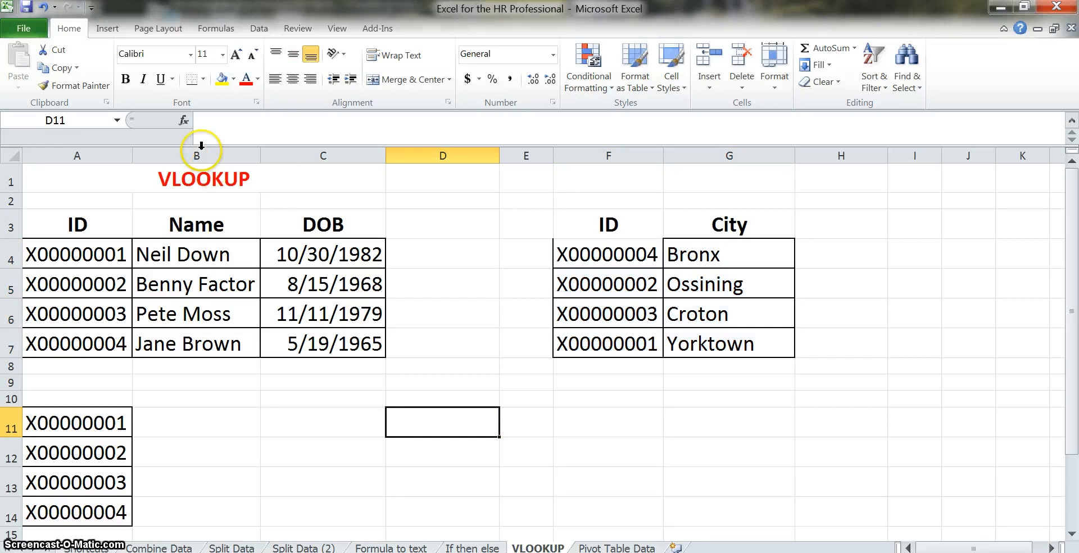
- Go to the named range Data_City to check which cells it covers
click(119, 121)
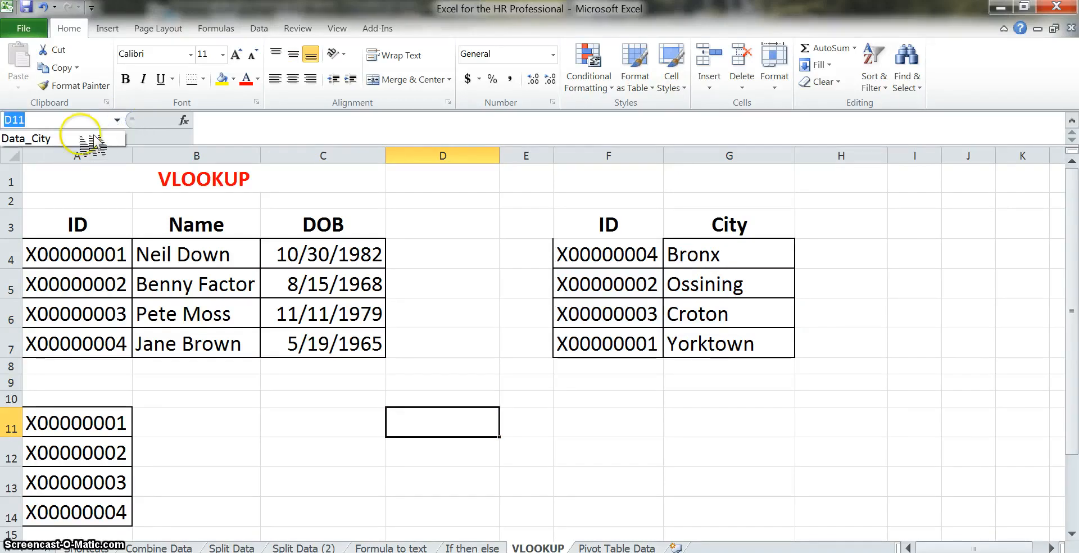
click(118, 120)
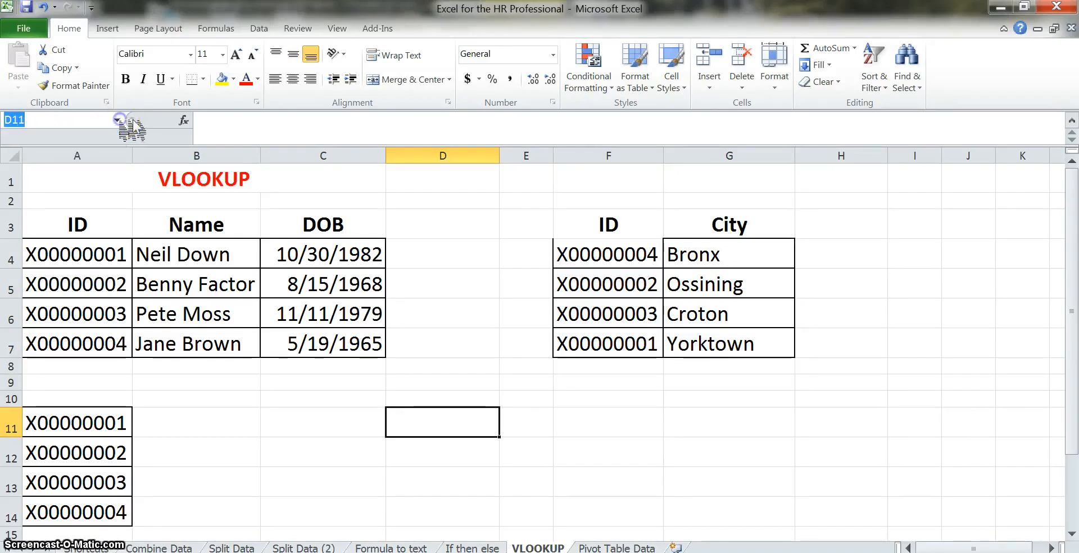
click(118, 121)
click(64, 139)
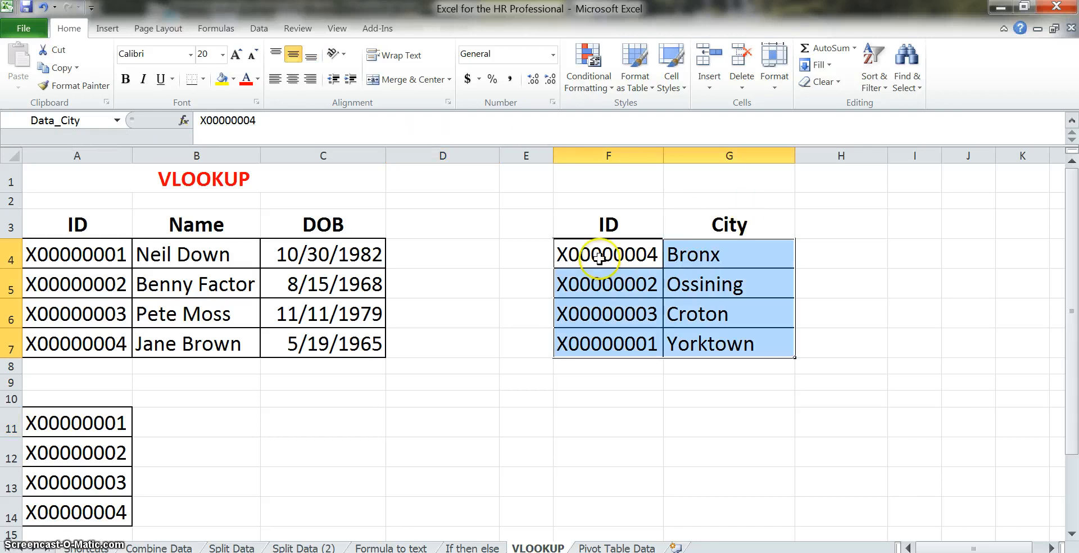
click(444, 343)
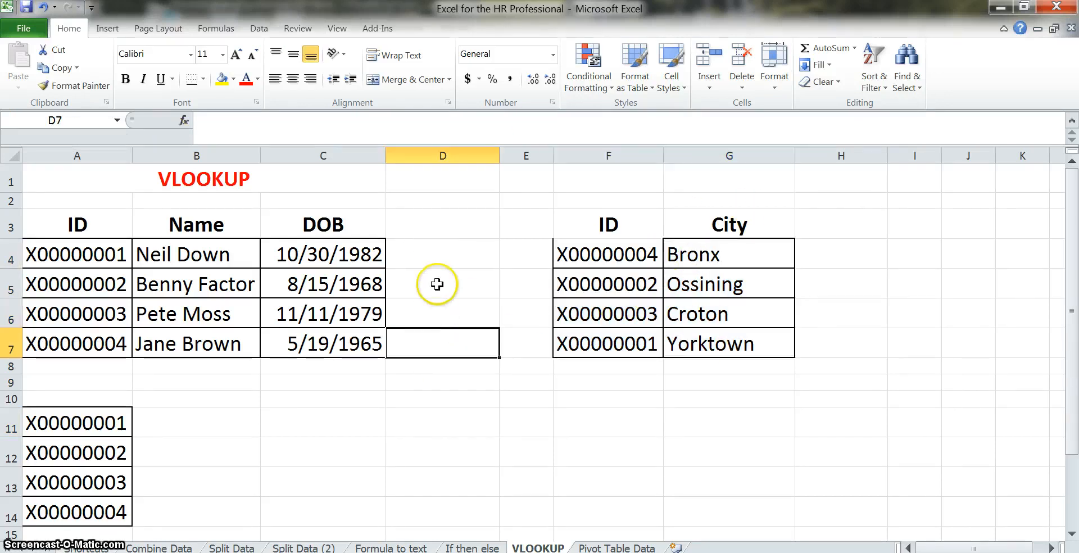
- Start a VLOOKUP formula in D4 with the ID in A4 as the lookup value
click(438, 256)
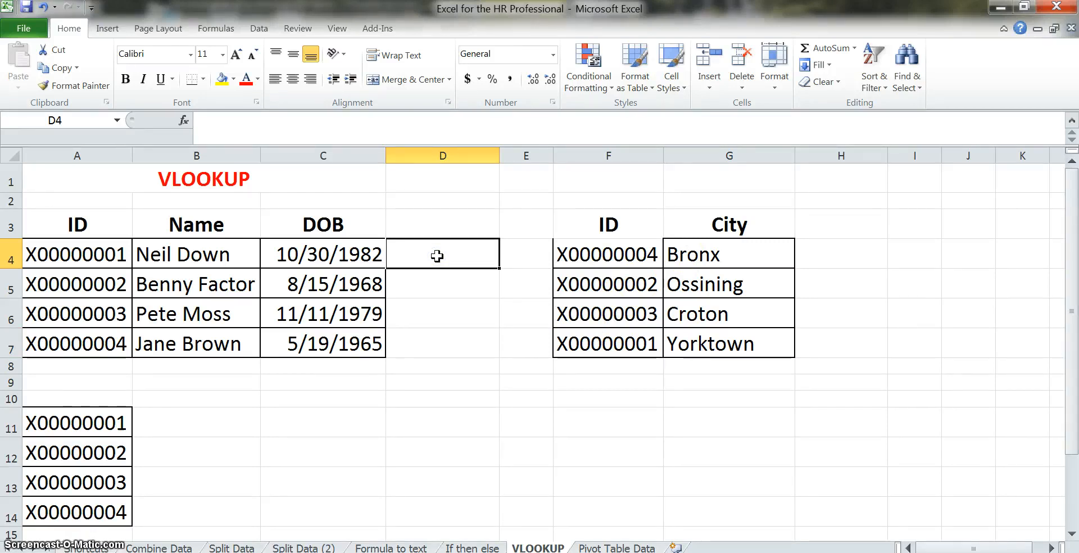
text(=vl)
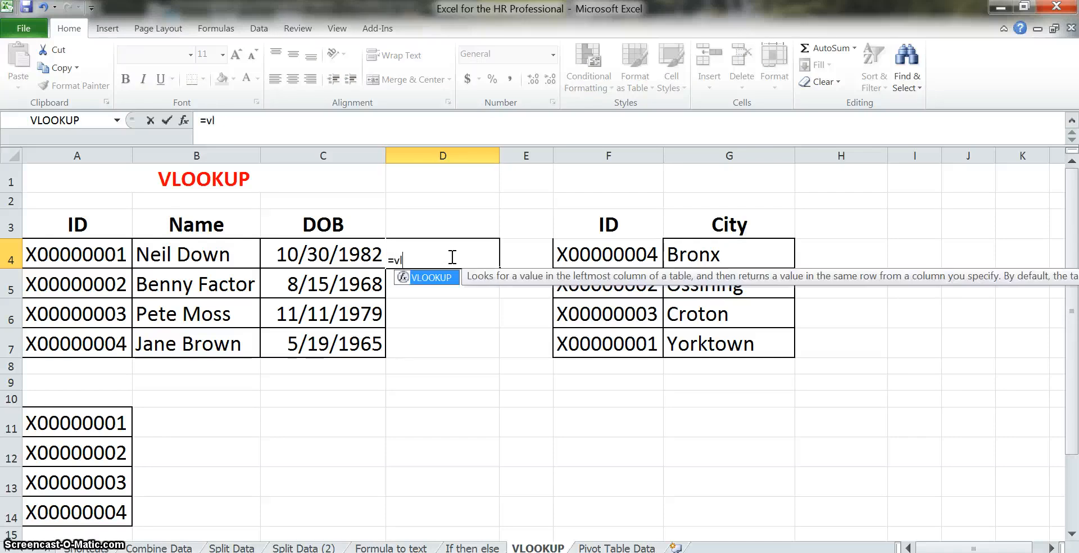
text(ookup()
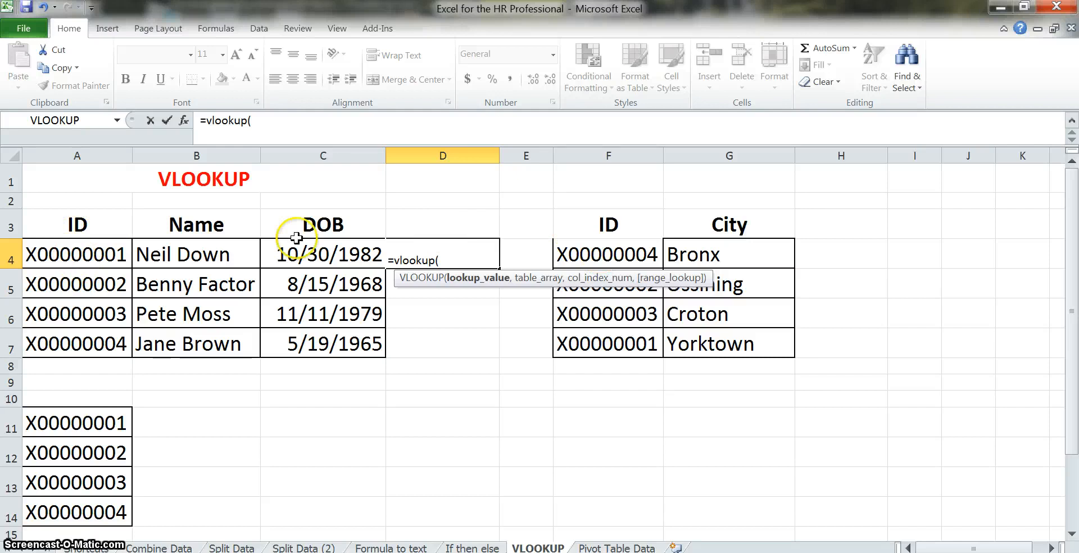
click(67, 254)
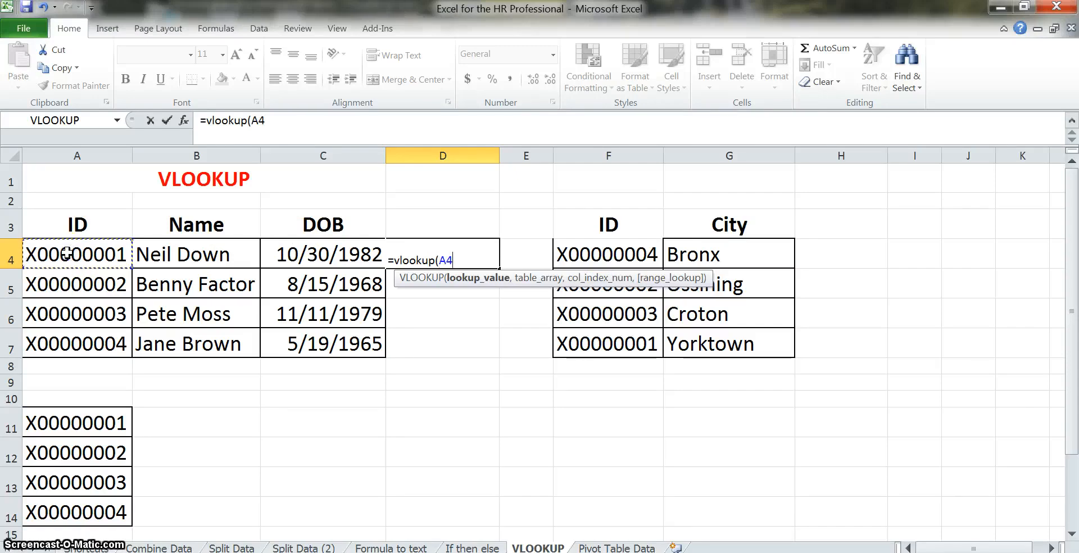
text(,)
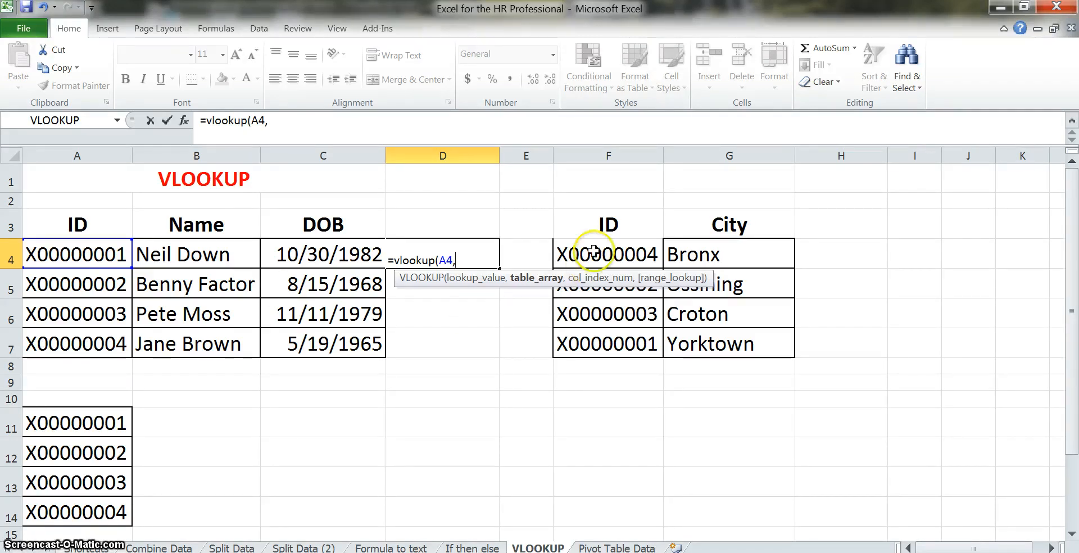
- Use the full F4:G7 range, Data_City, as the table array of the VLOOKUP formula
drag(587, 253, 718, 336)
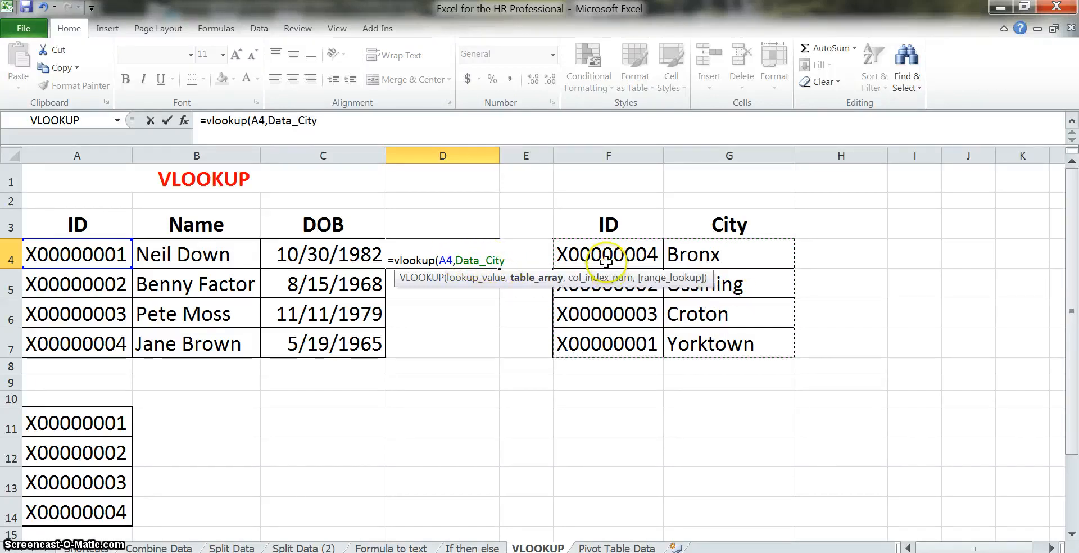
drag(606, 260, 721, 310)
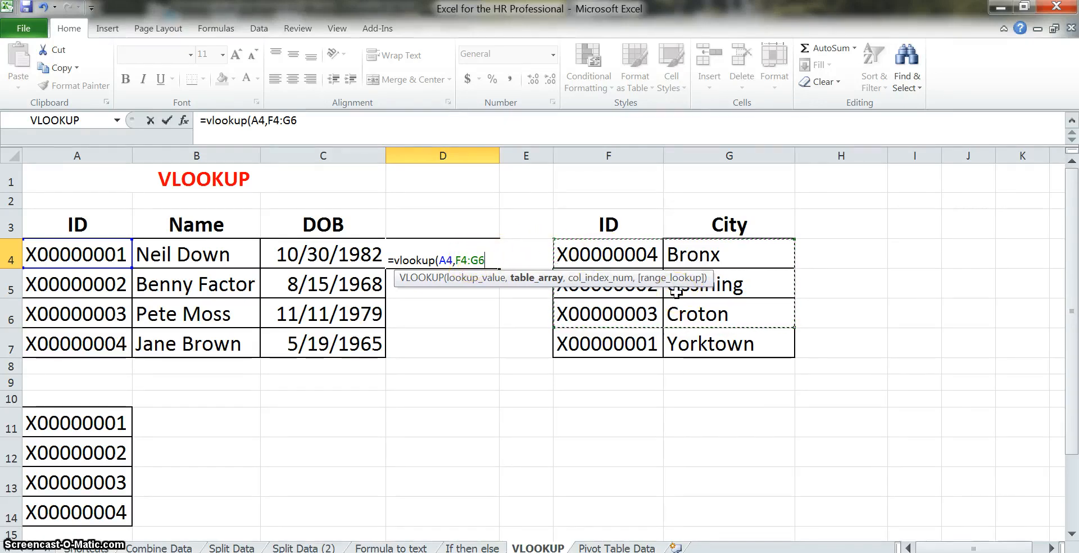
drag(601, 251, 737, 348)
click(504, 256)
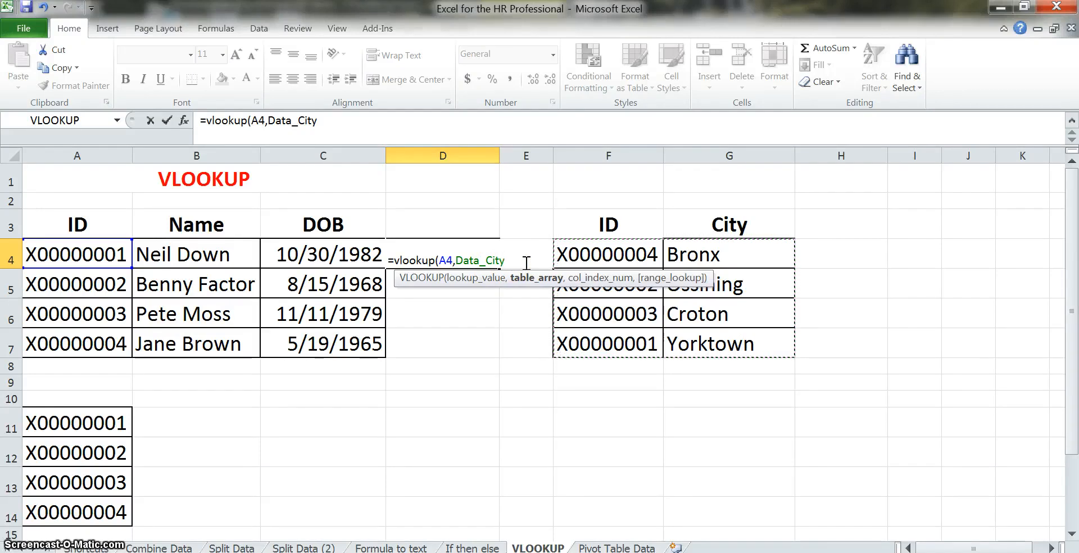
text(,)
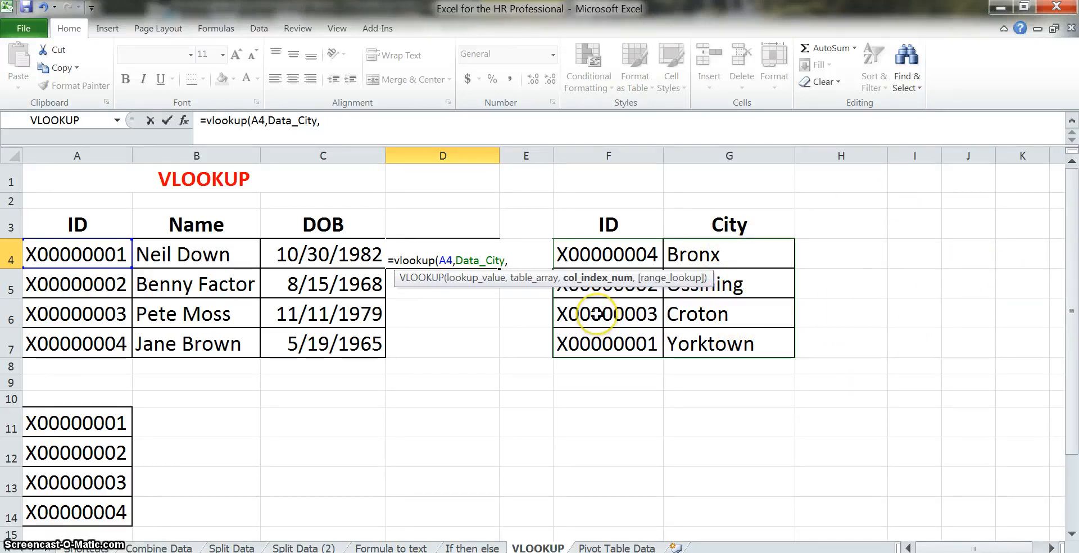
- Complete the VLOOKUP formula in D4 with column index 2 and FALSE for an exact match
text(,)
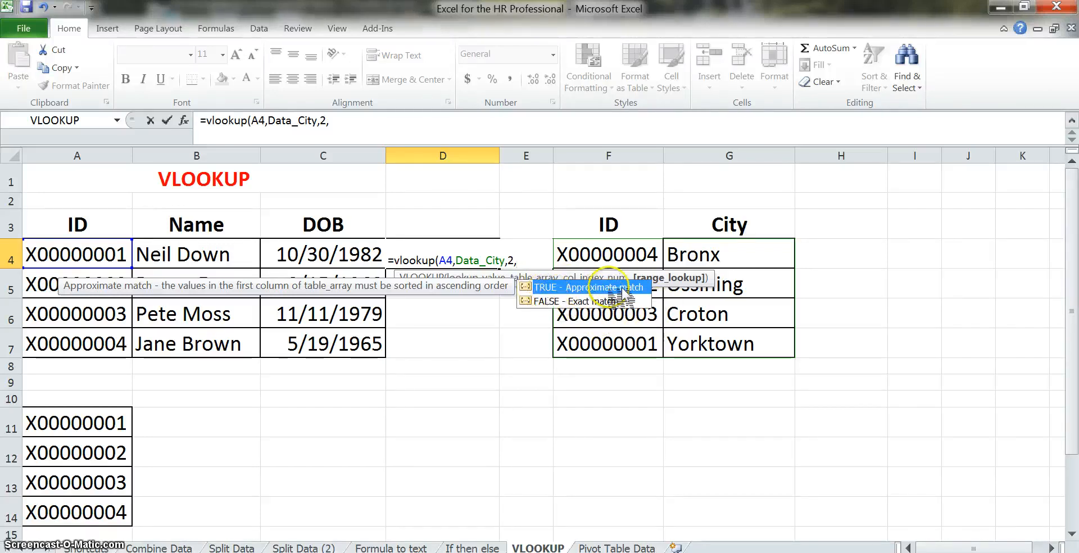
click(550, 306)
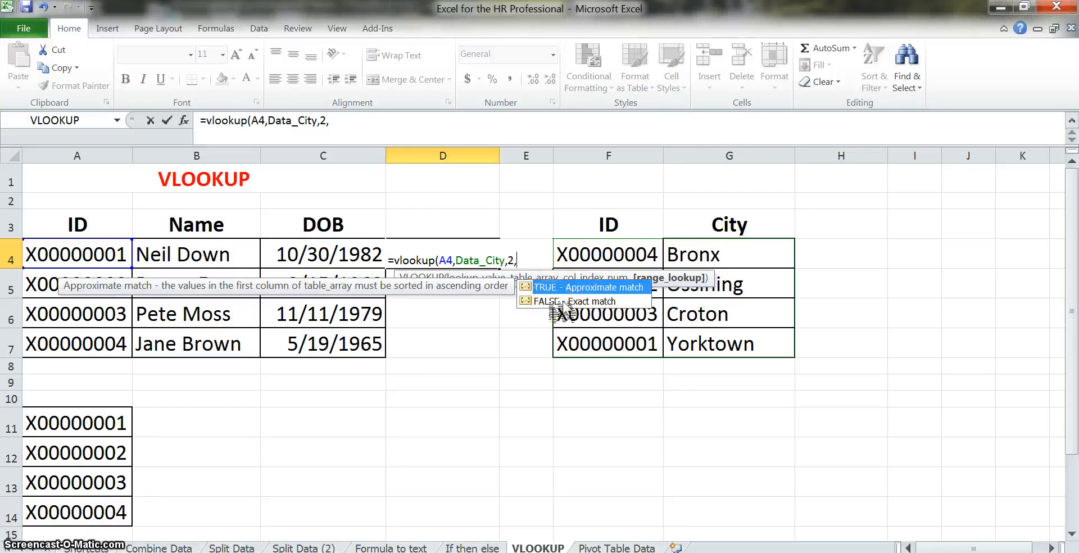
text(false))
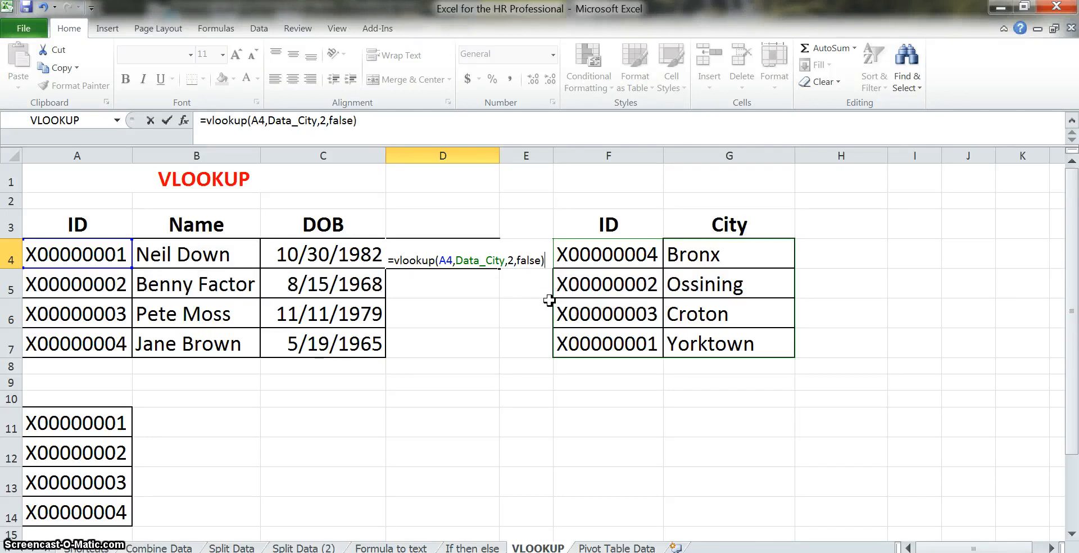
key(Return)
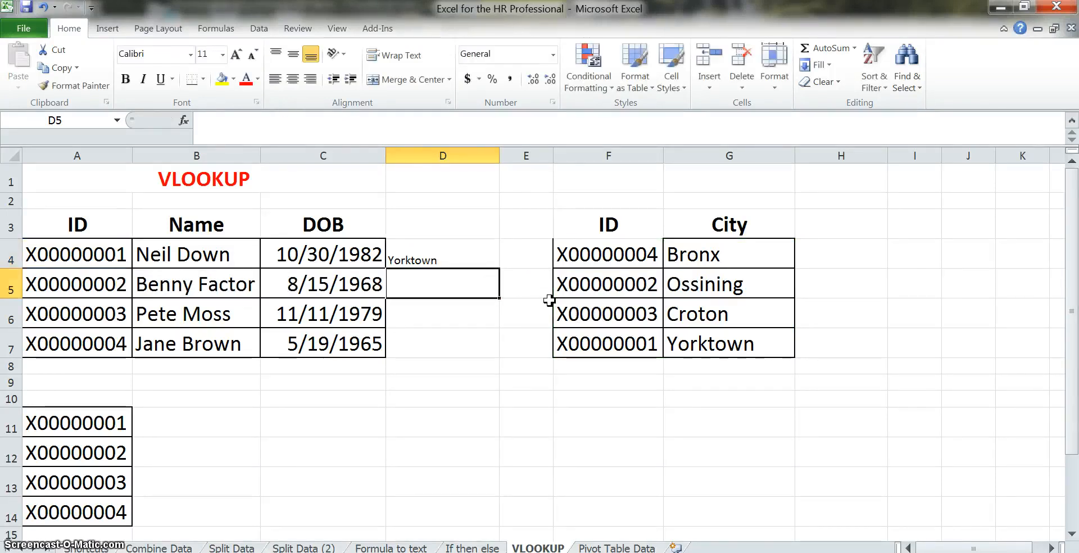
key(Up)
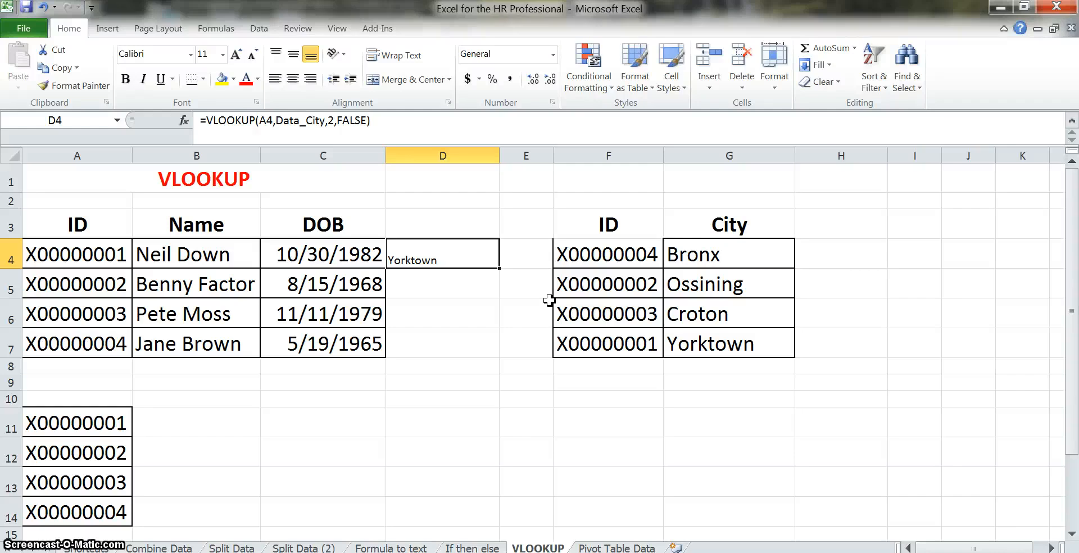
- Copy the cell formatting of B4 onto D4:D7 with Format Painter
click(150, 249)
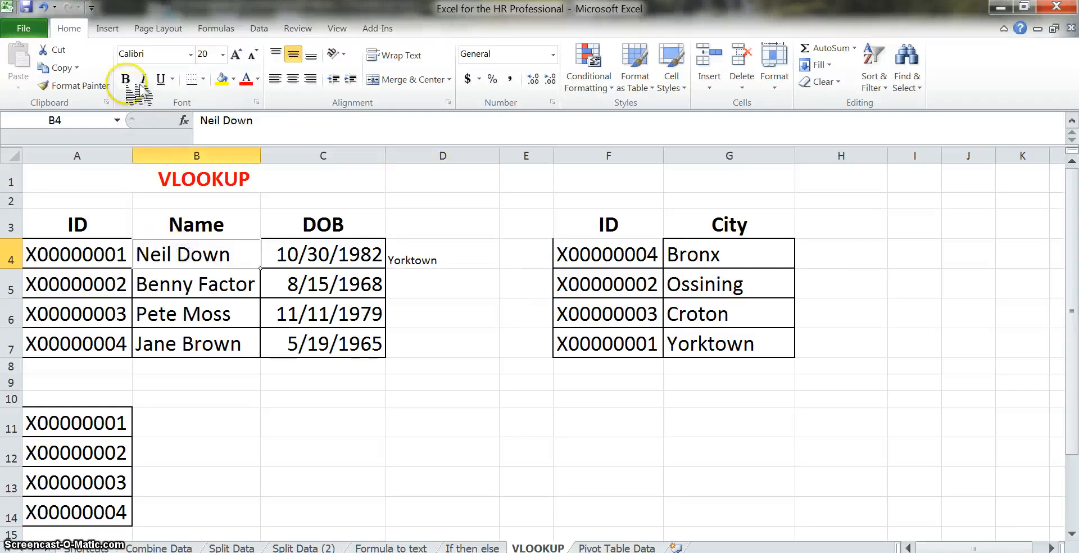
click(73, 85)
drag(444, 253, 449, 350)
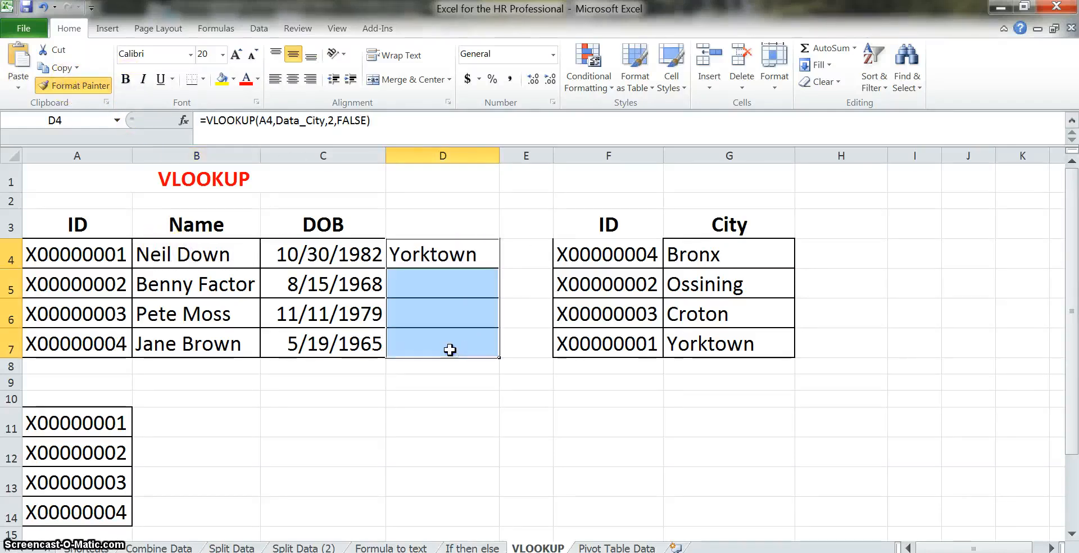
- Copy the VLOOKUP formula from D4 into D5:D7
click(481, 252)
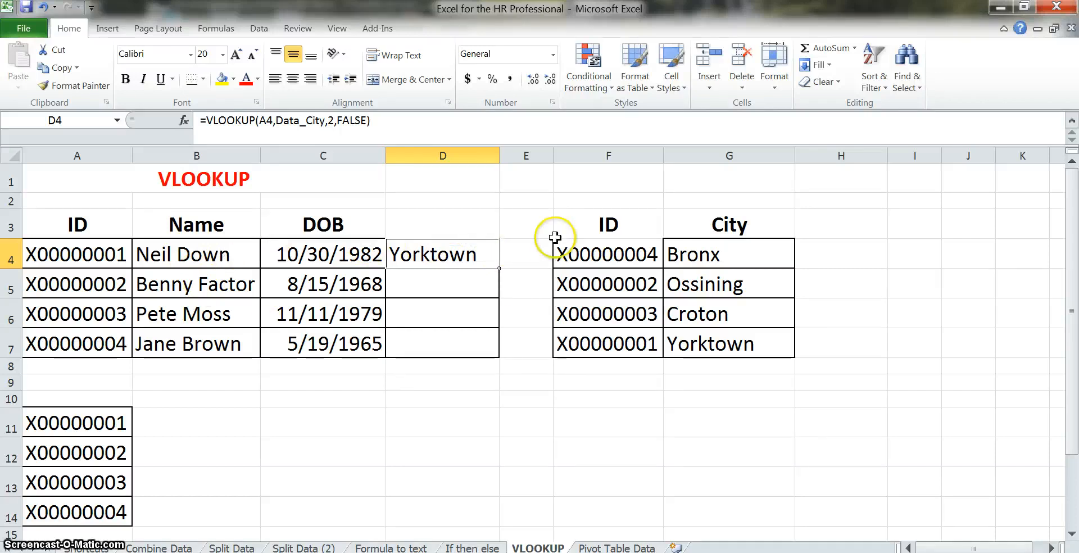
key(ctrl+c)
key(Down)
key(shift+Down)
key(shift+Down)
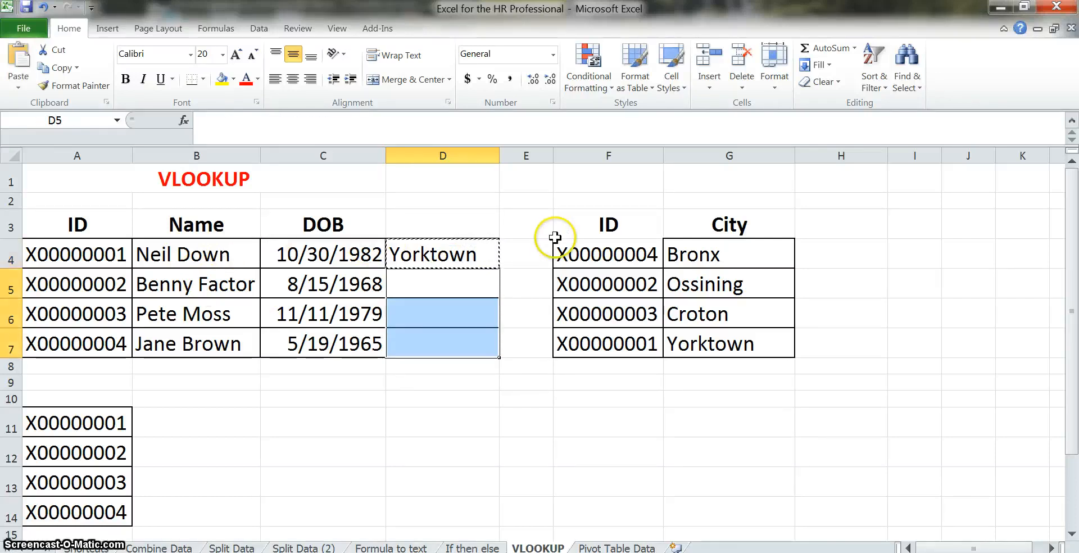
key(ctrl+v)
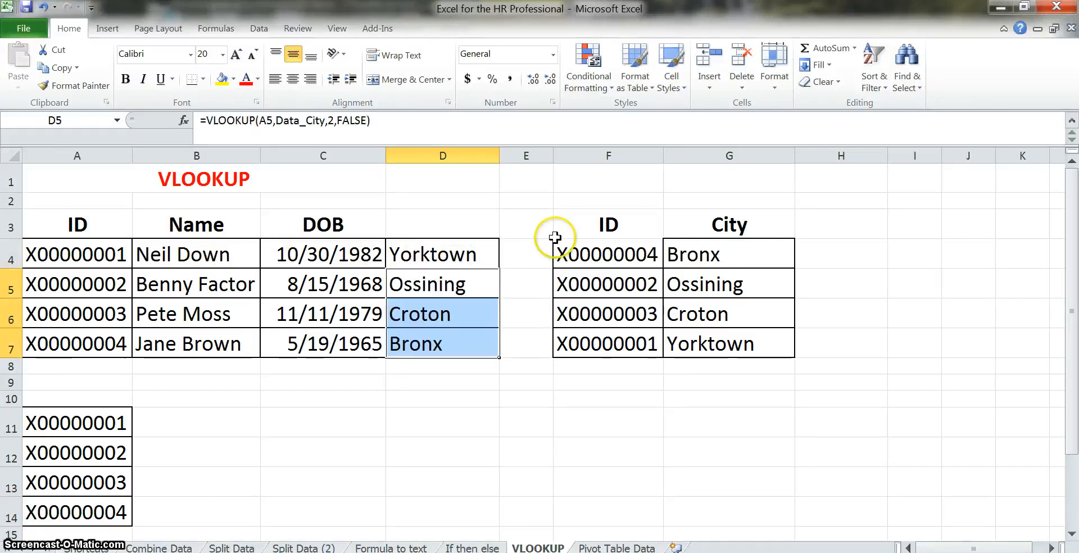
- Check the VLOOKUP formulas that return the cities in D4:D7
click(445, 255)
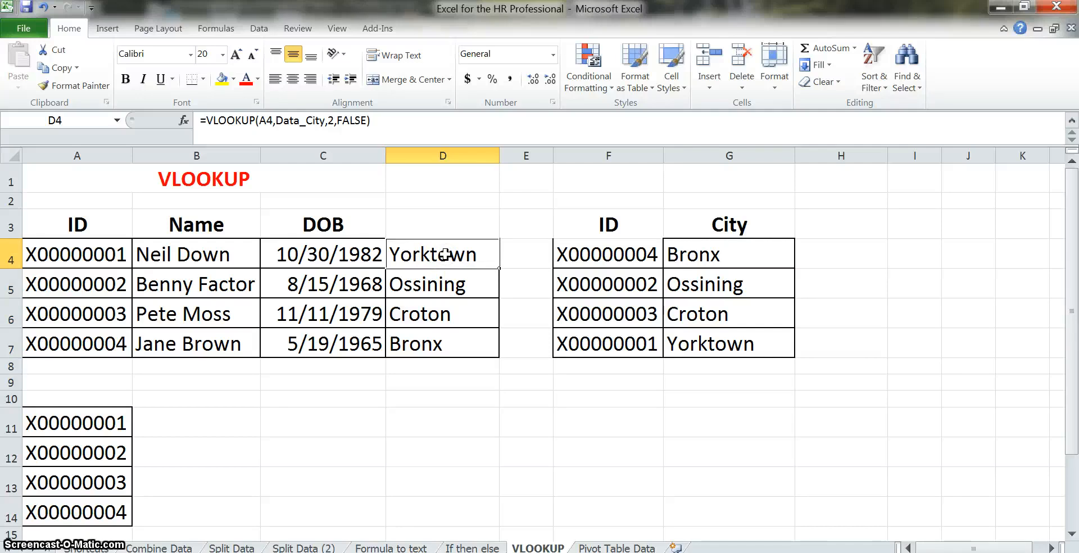
key(Down)
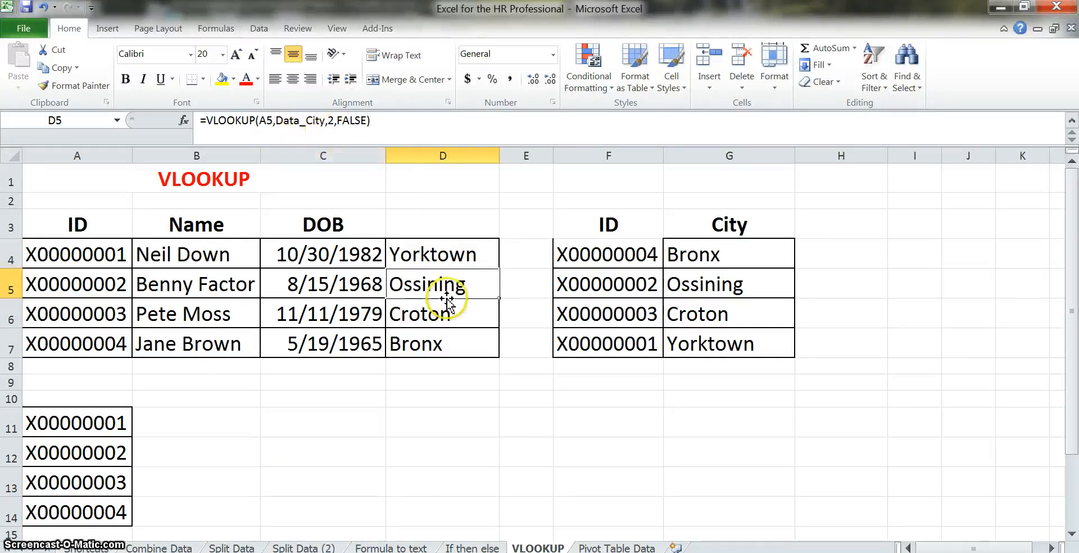
click(467, 334)
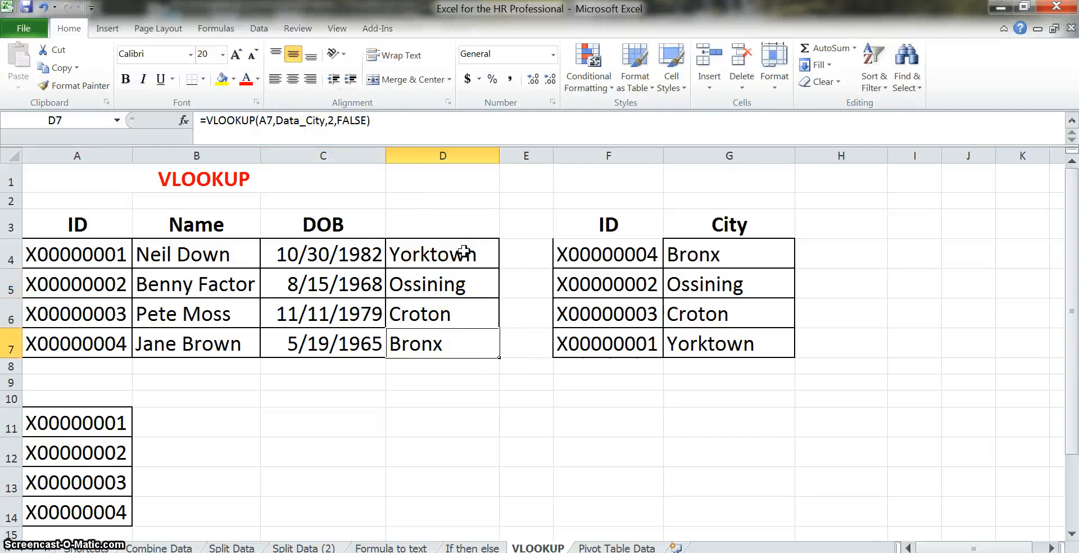
drag(465, 253, 469, 344)
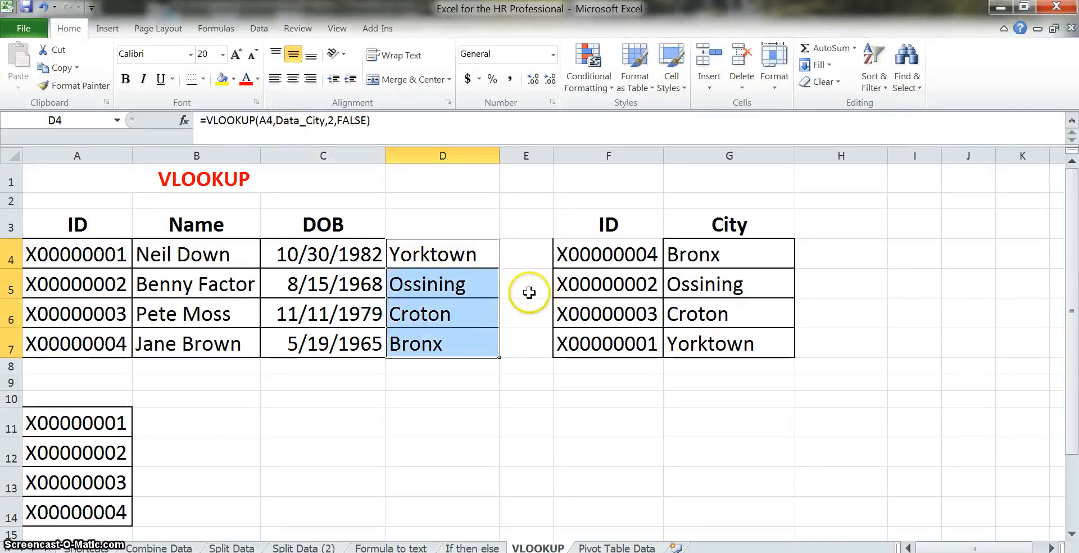
click(523, 288)
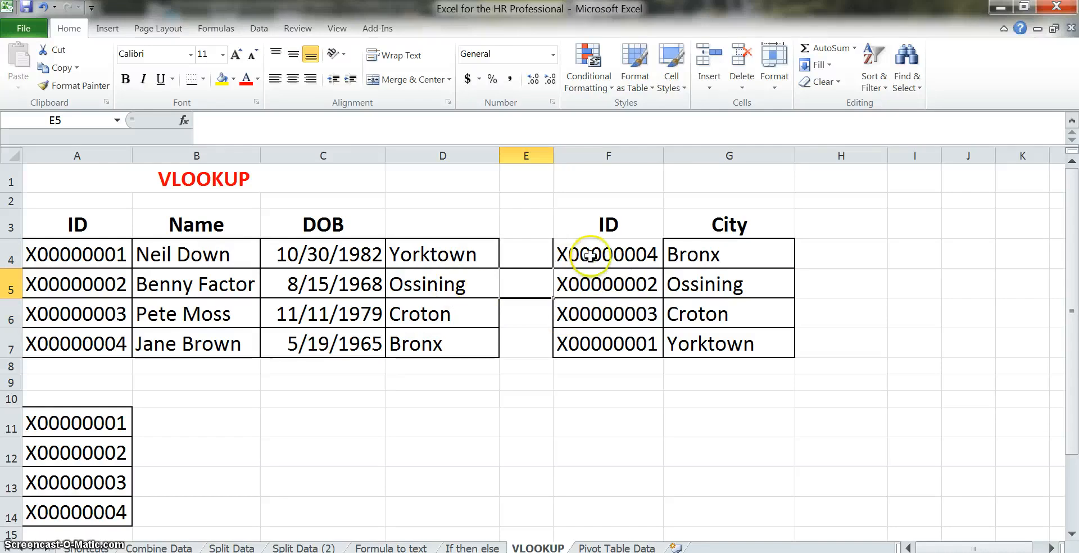
- Rewrite the VLOOKUP arguments in D4 with A4 as lookup value and the plain range F4:G8 as table array
click(436, 250)
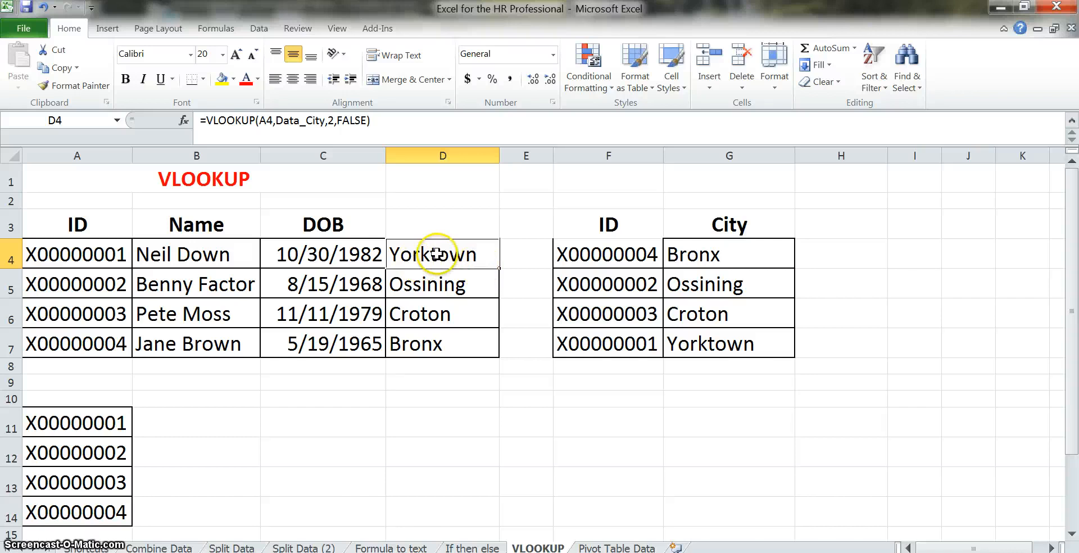
double_click(270, 122)
drag(270, 123, 748, 123)
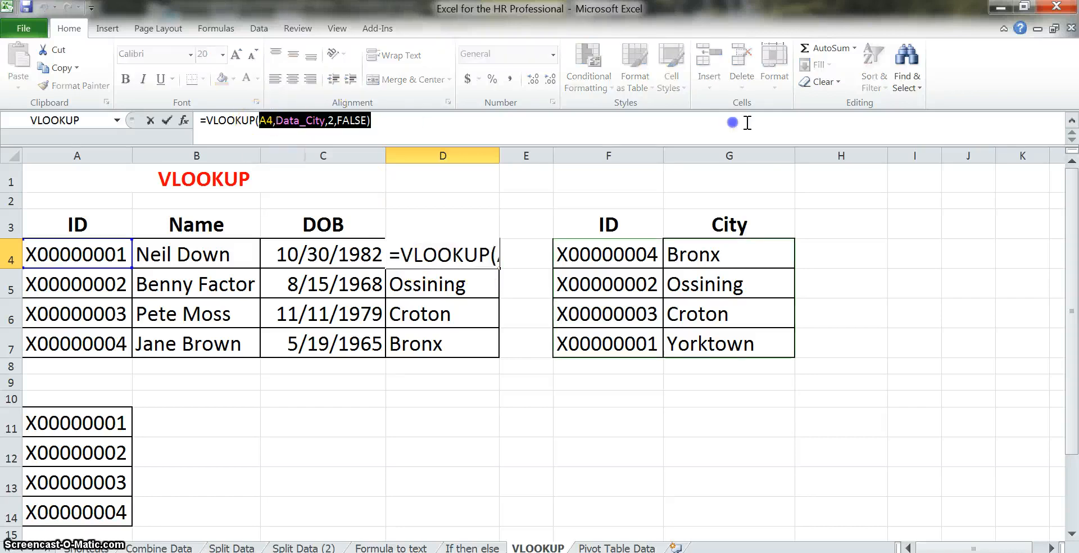
key(BackSpace)
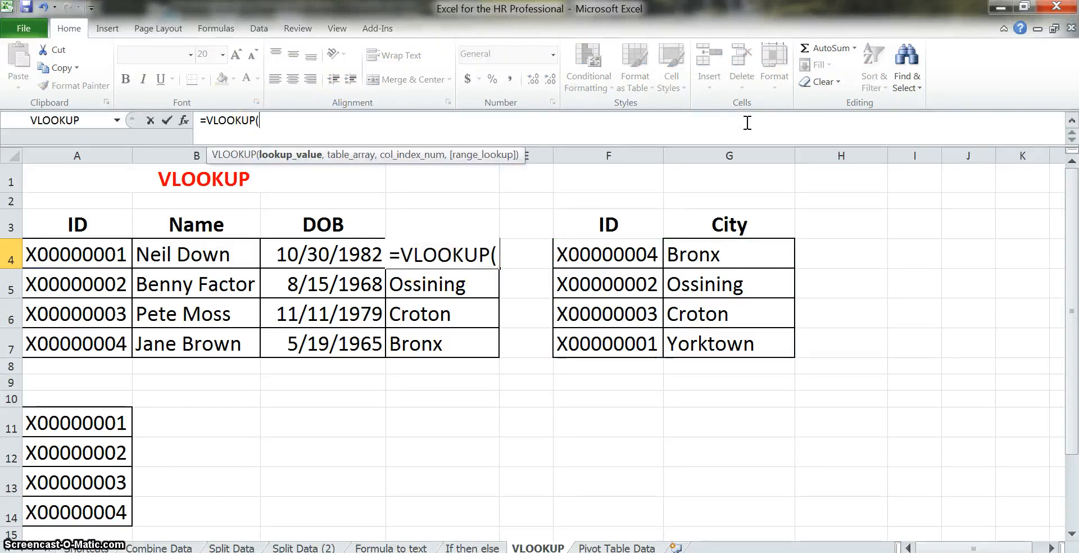
click(82, 257)
text(,)
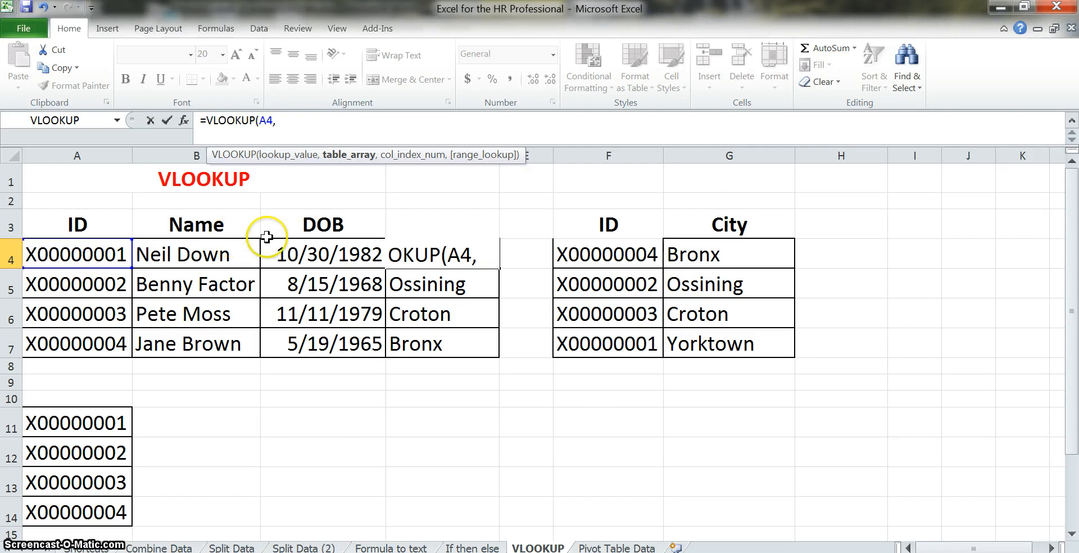
drag(596, 254, 762, 368)
click(492, 256)
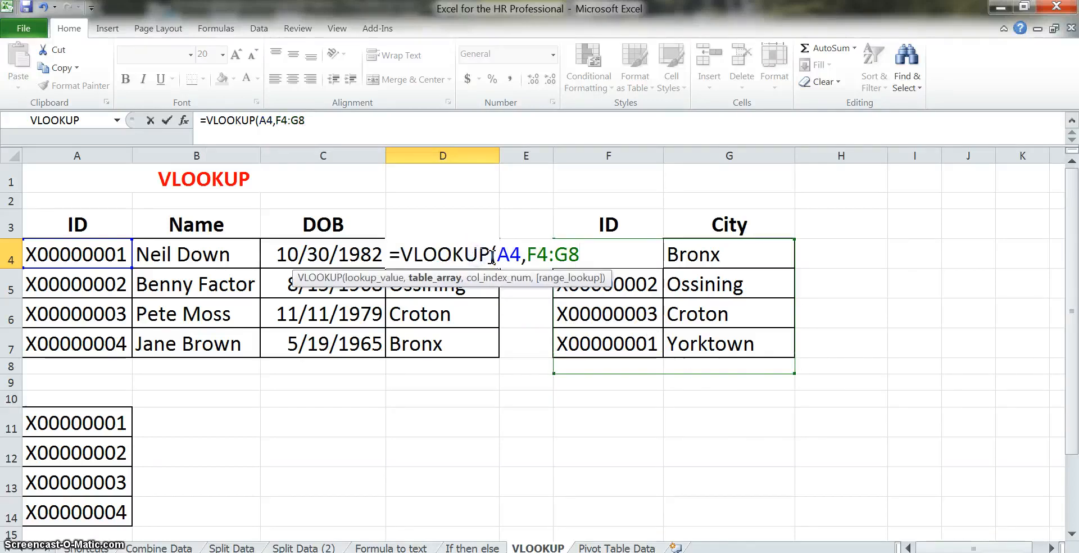
- Complete the D4 formula with column index 2 and FALSE for an exact match
text(,)
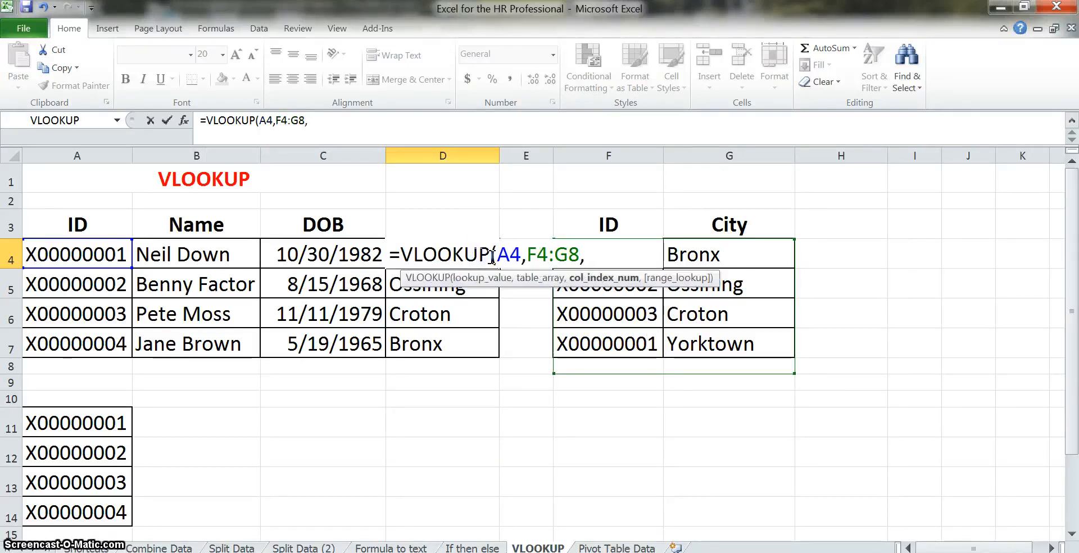
text(2,)
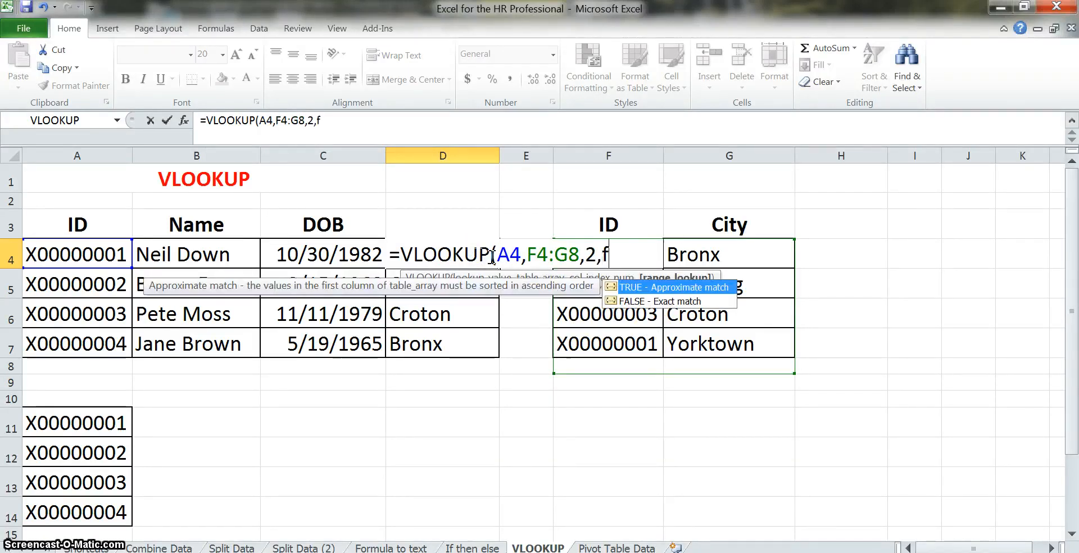
text(fasl)
key(BackSpace)
key(BackSpace)
text(lse)
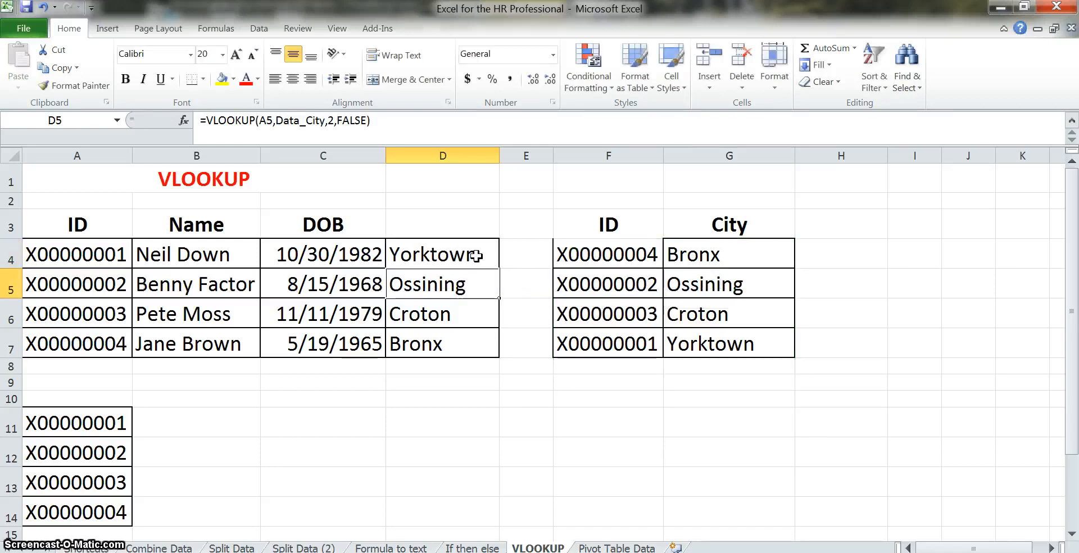
- Copy the VLOOKUP formula with the relative range F4:G8 from D4 into D5:D7
key(Left)
key(Up)
key(Up)
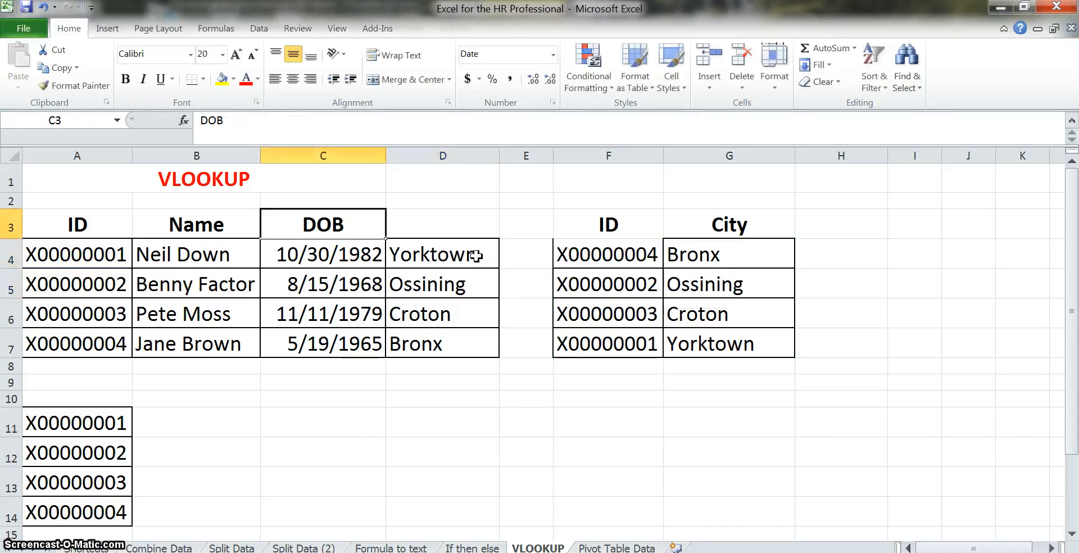
click(476, 255)
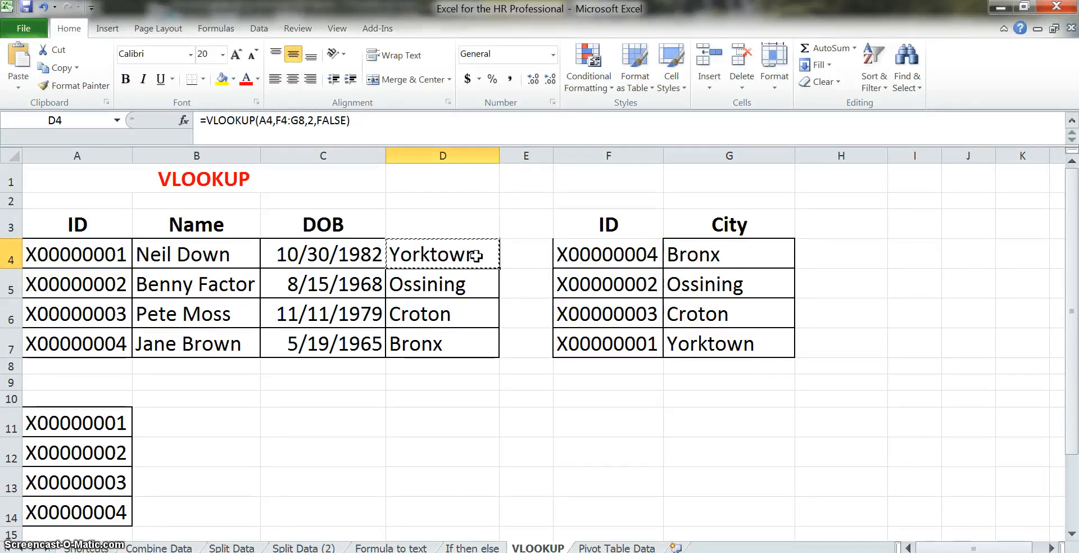
key(Down)
key(Down)
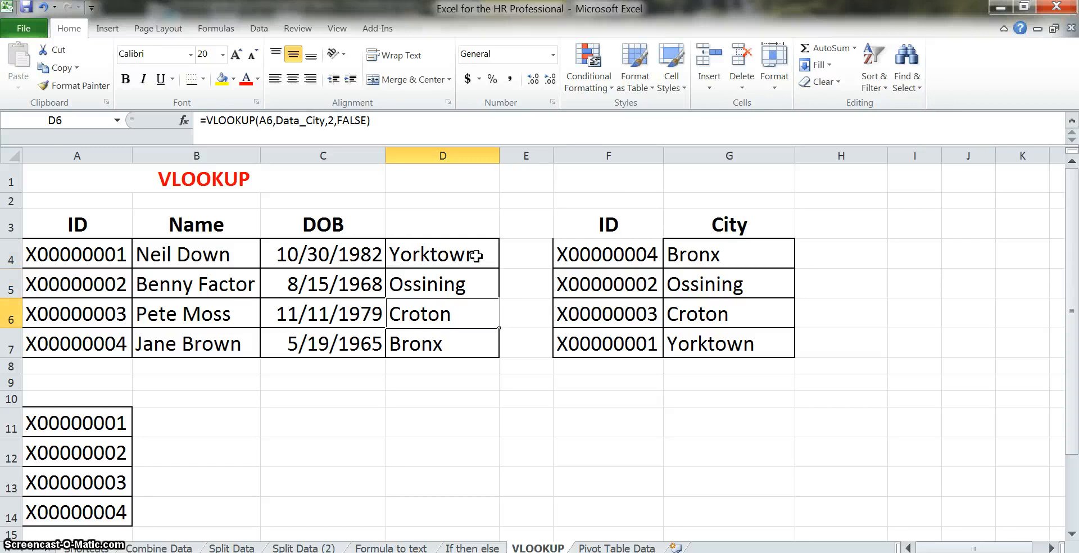
key(Up)
key(Up)
key(Up)
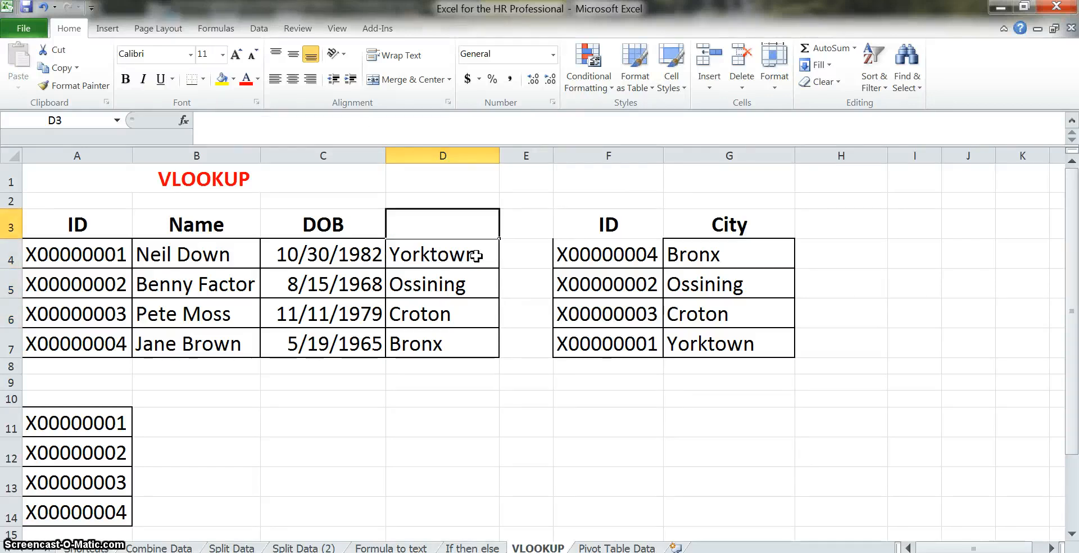
key(Down)
key(ctrl+c)
key(Down)
key(shift+Down)
key(shift+Down)
key(Return)
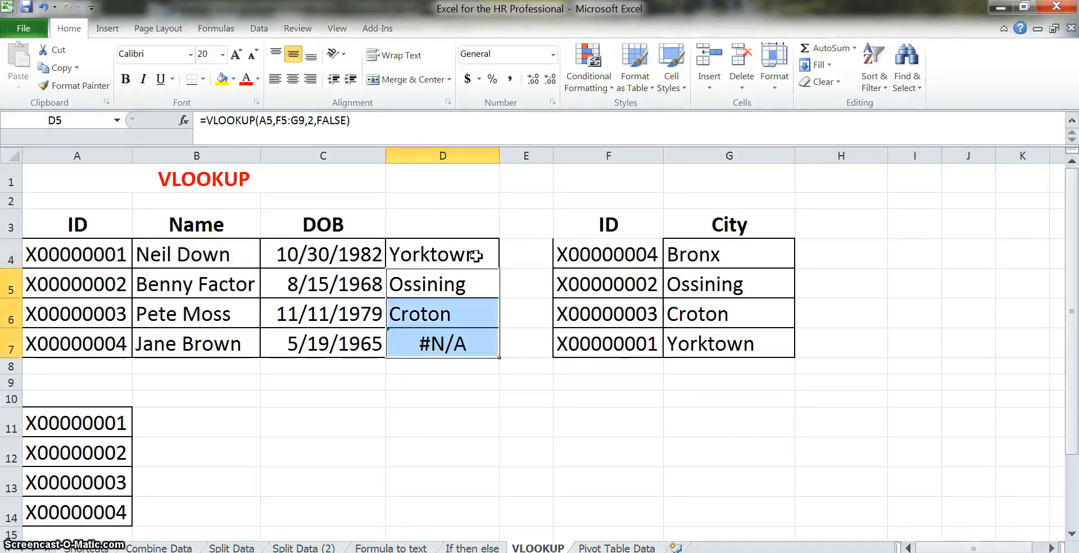
- Examine the table array references of the formulas in D4:D7 and compare them with the ID and City data in F4:G7
key(Down)
key(Down)
key(Up)
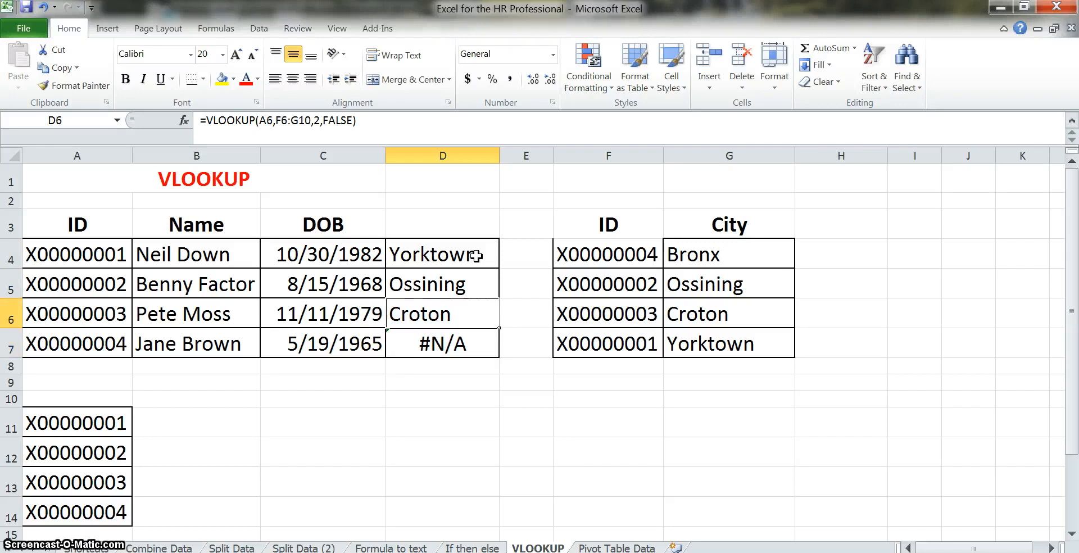
key(Up)
key(Up)
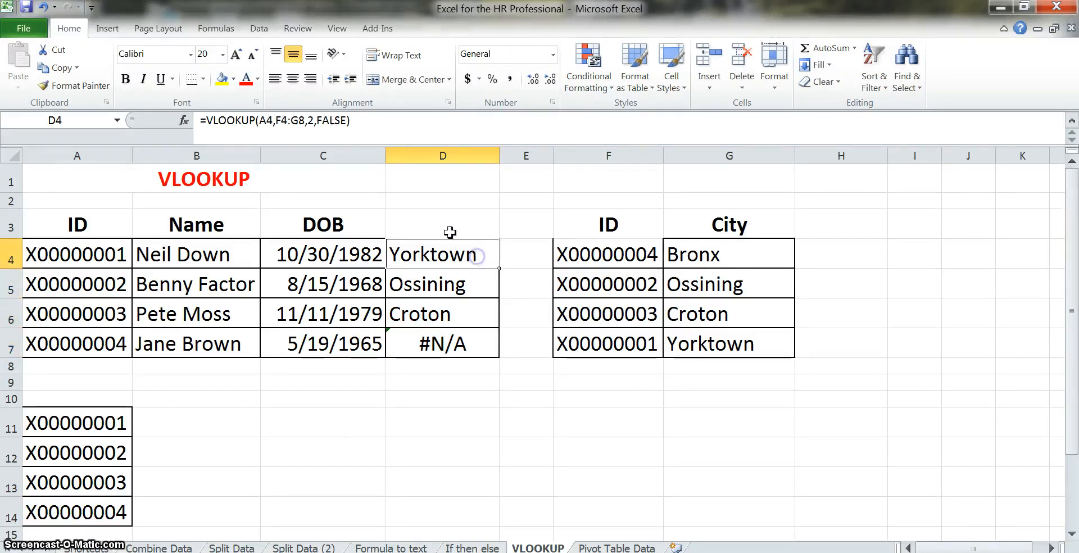
click(434, 286)
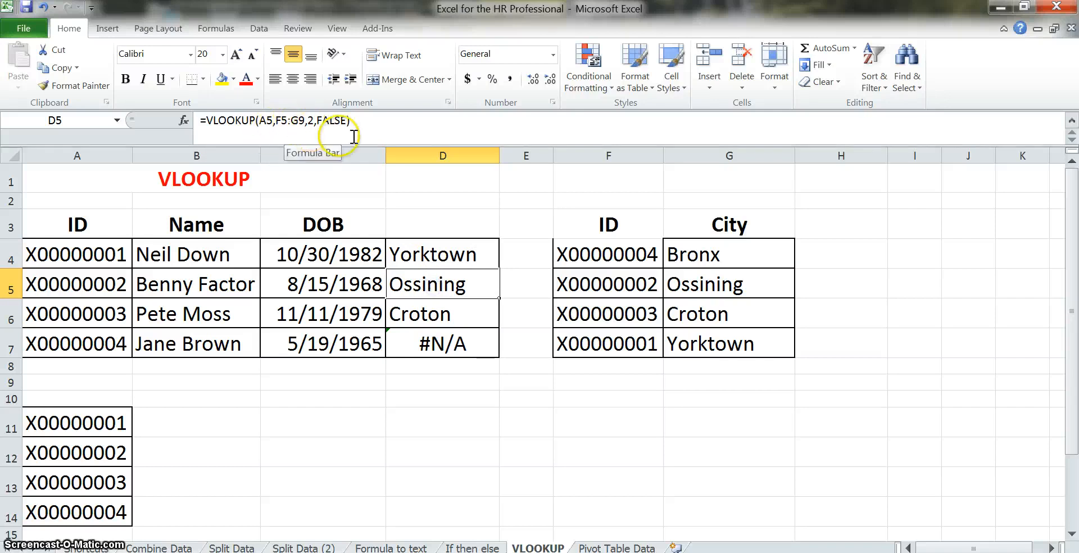
click(420, 312)
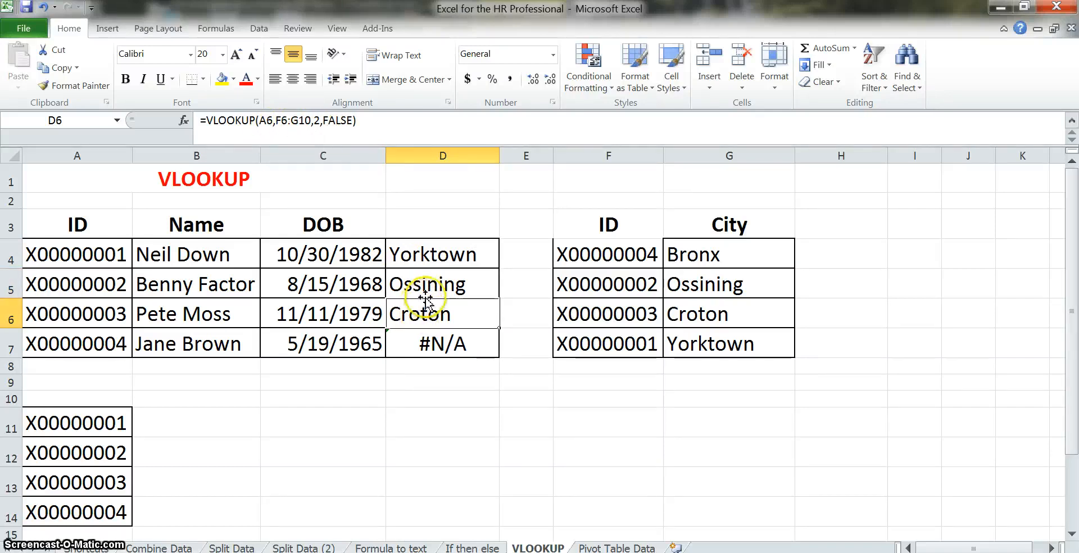
click(441, 344)
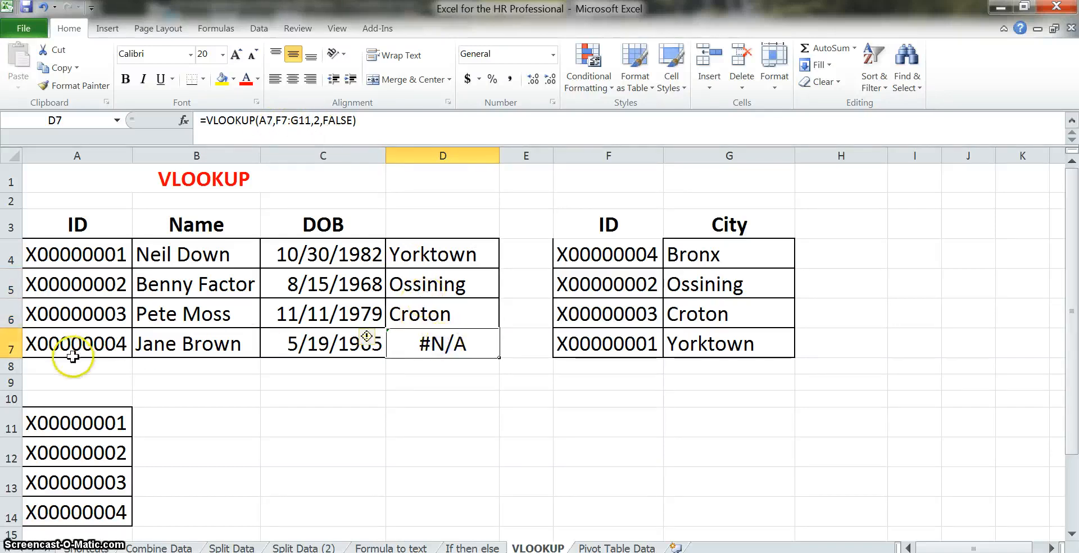
double_click(438, 344)
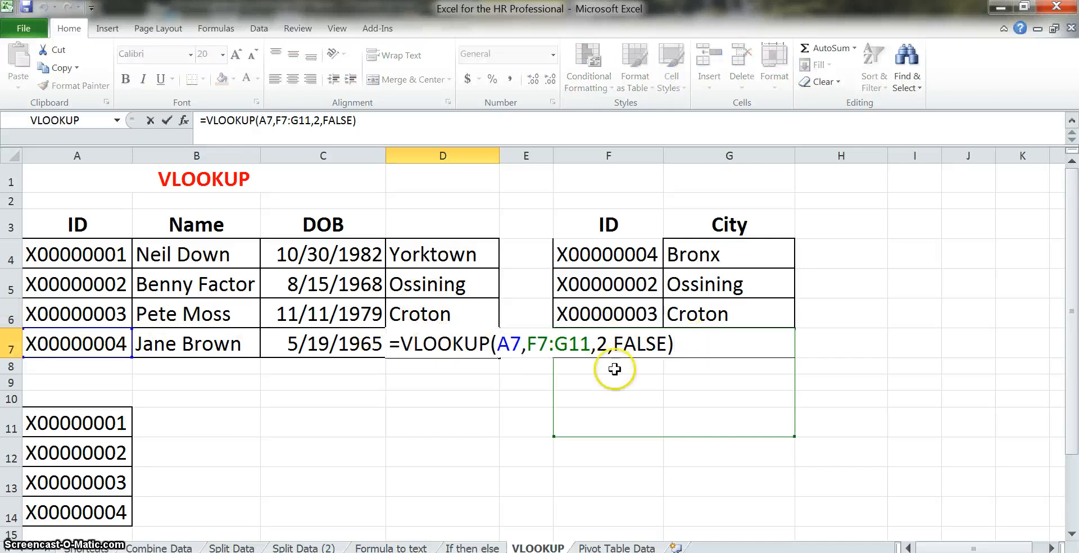
key(Escape)
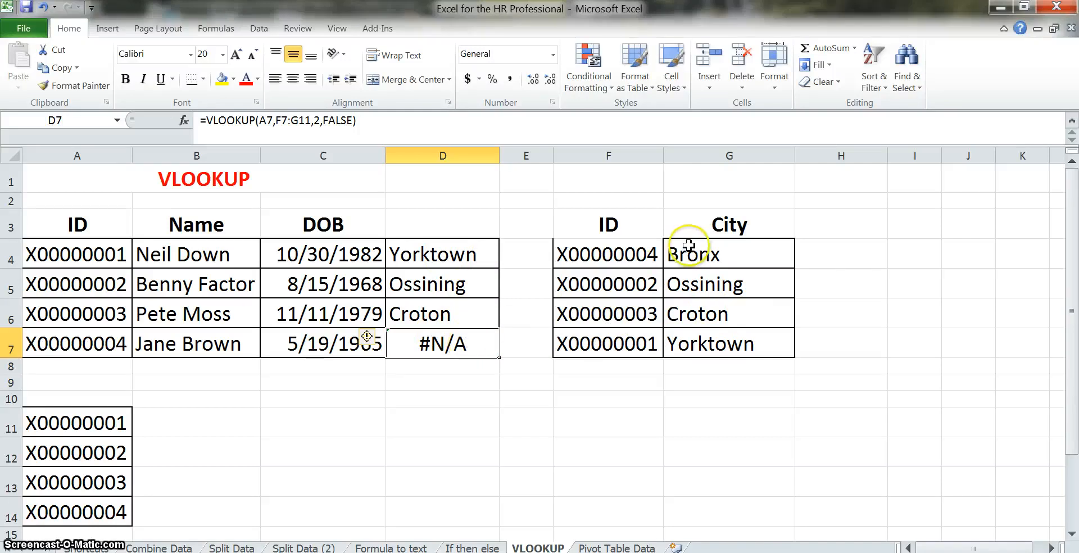
click(568, 252)
drag(723, 281, 758, 334)
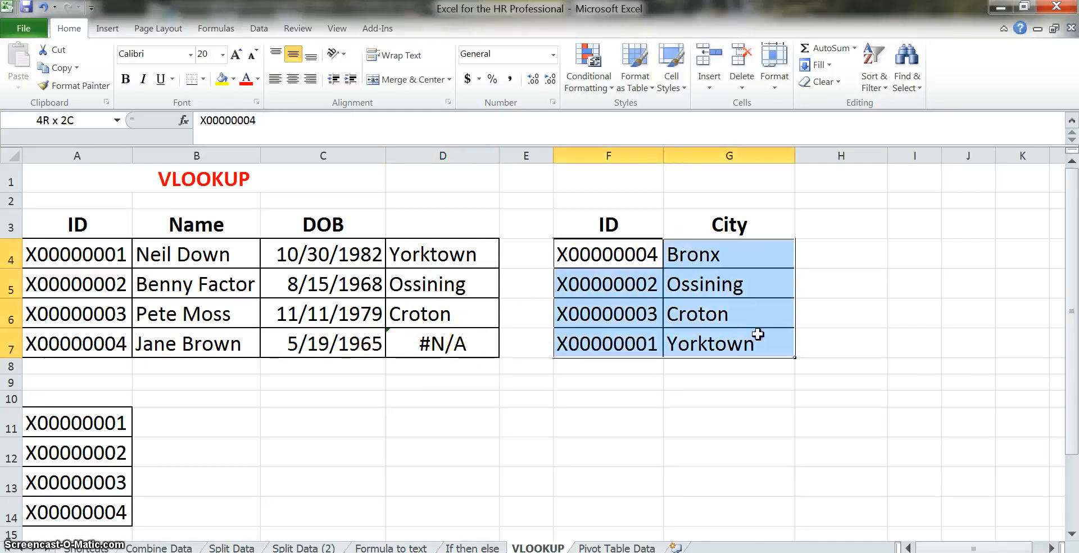
- Replace the table array F4:G8 in the D4 formula with the named range Data_City
click(424, 251)
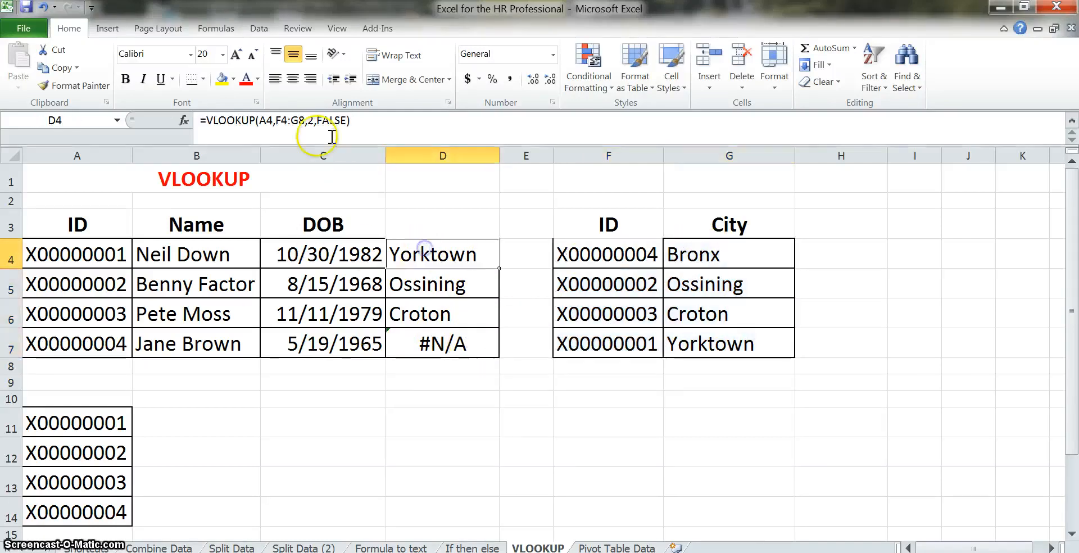
drag(275, 120, 306, 121)
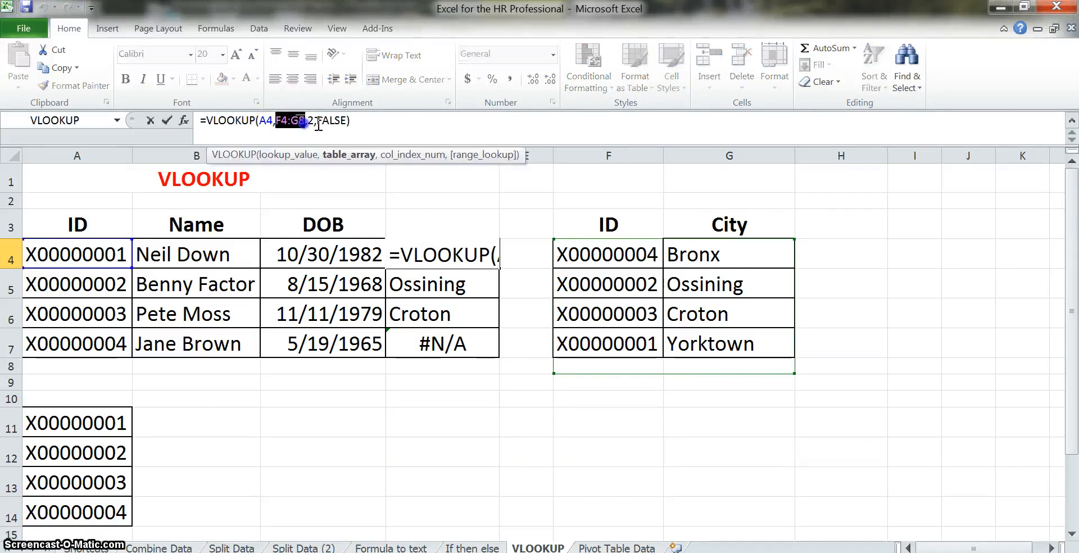
text(data)
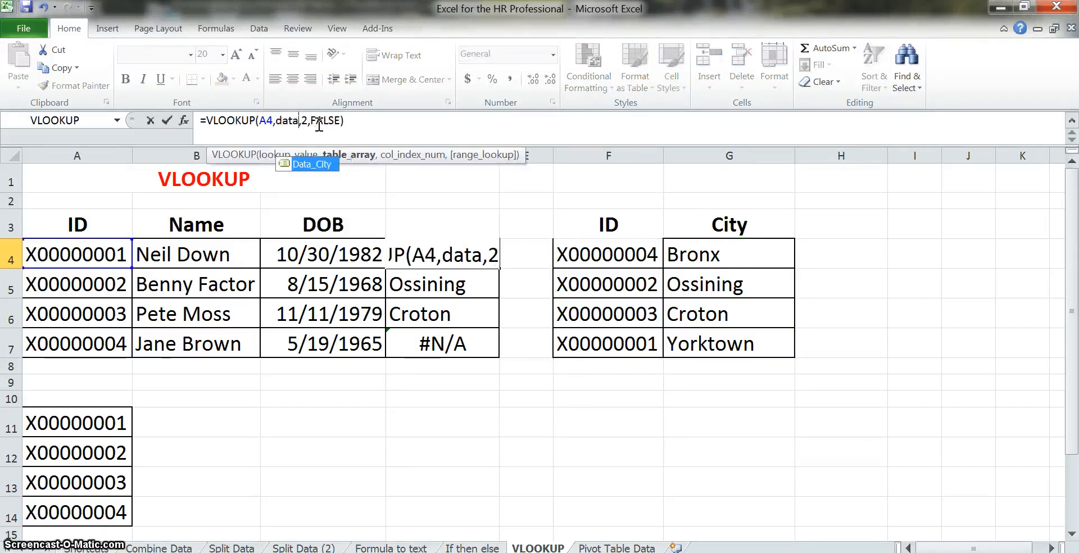
text(_city)
key(Return)
- Copy the VLOOKUP formula using Data_City from D4 into D5:D7
key(Up)
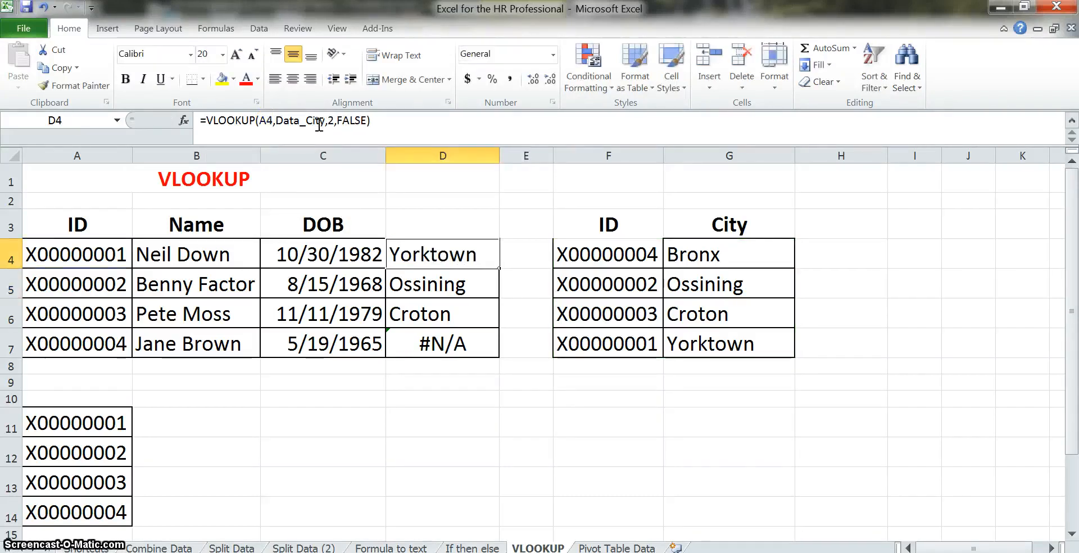
key(ctrl+c)
key(Down)
key(shift+Down)
key(shift+Down)
key(ctrl+v)
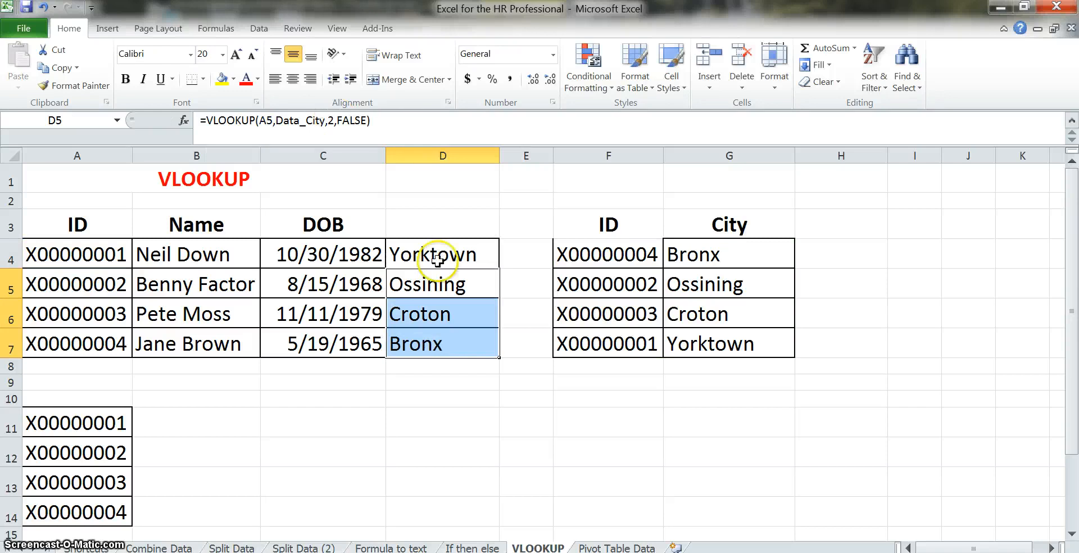
- Name the main table's data range A4:D7 demographic_data
click(174, 425)
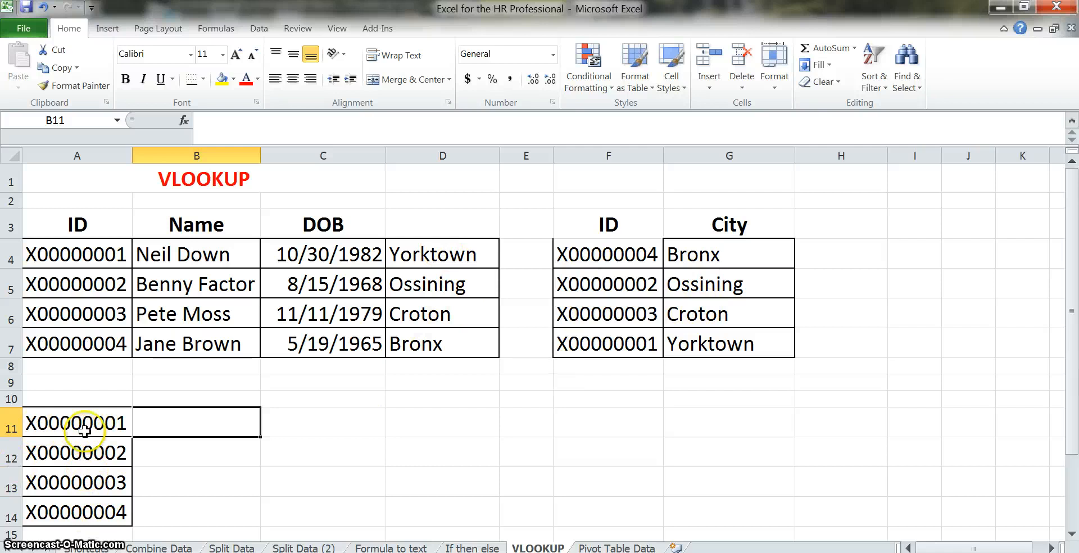
drag(87, 428, 92, 509)
click(172, 421)
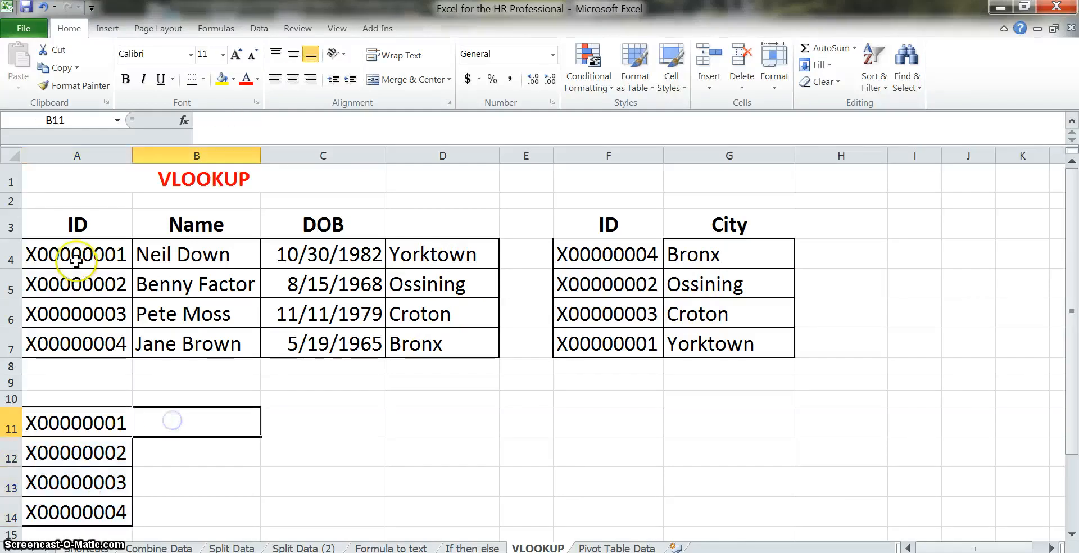
drag(76, 260, 428, 344)
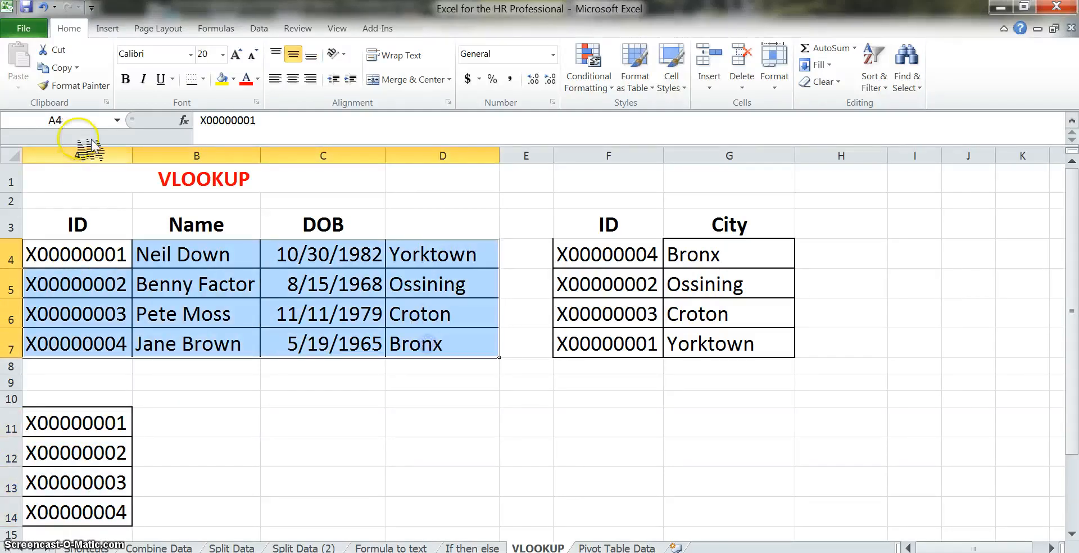
click(100, 120)
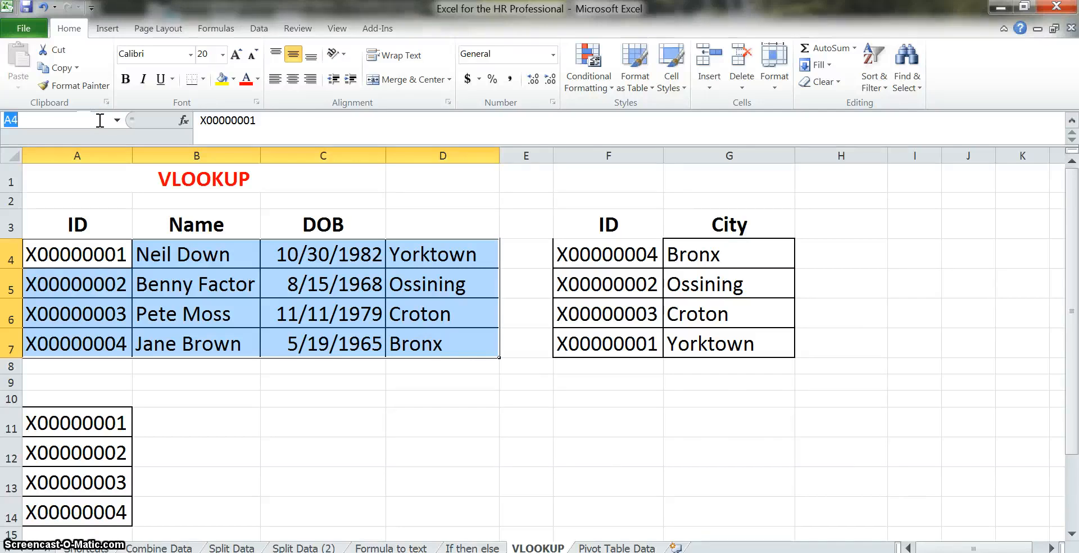
text(demographic_data)
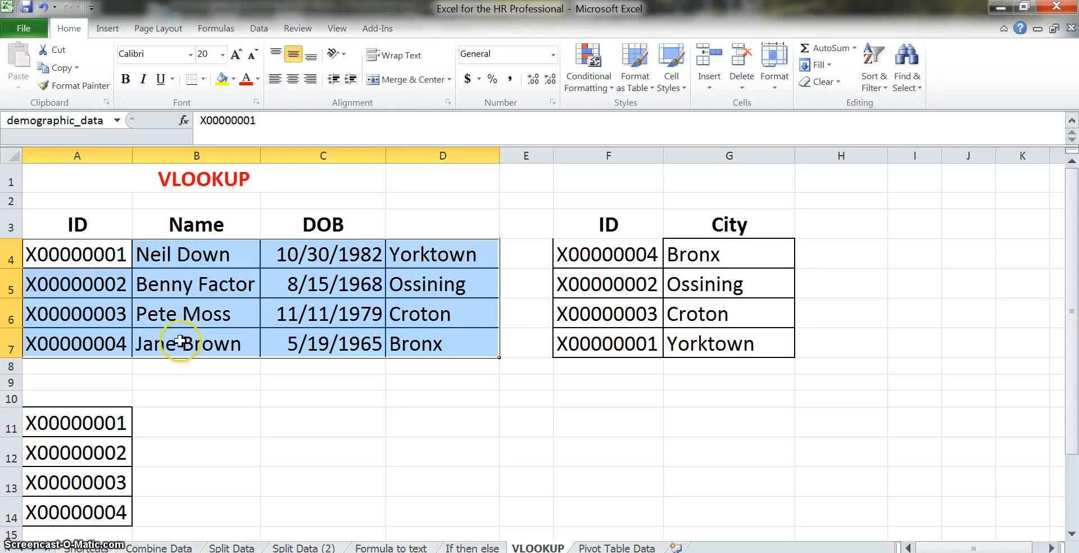
- Enter the headers Name, City and Date of Birth in B10:D10 above the ID list's lookup columns
click(208, 424)
click(188, 394)
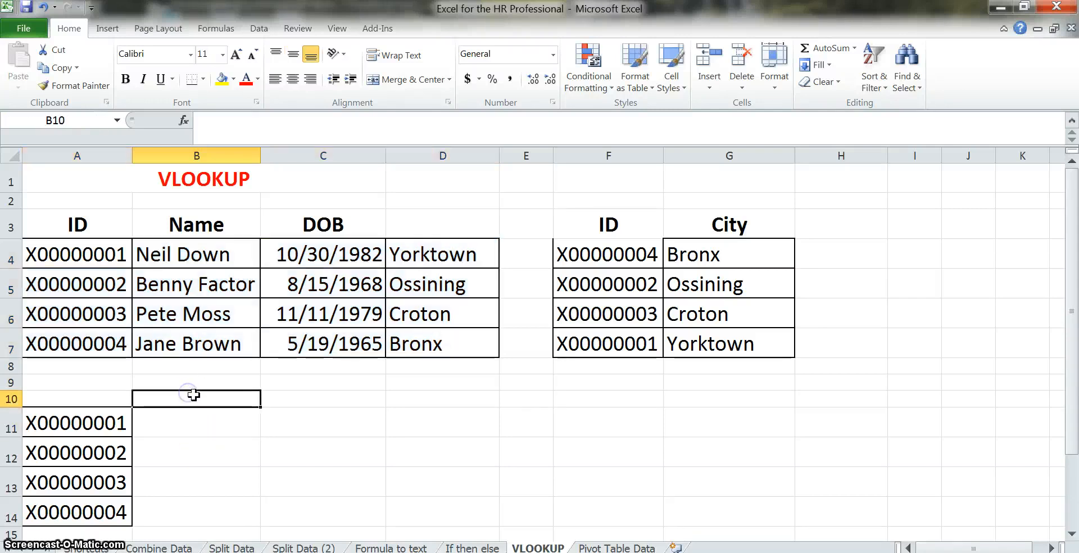
text(Name)
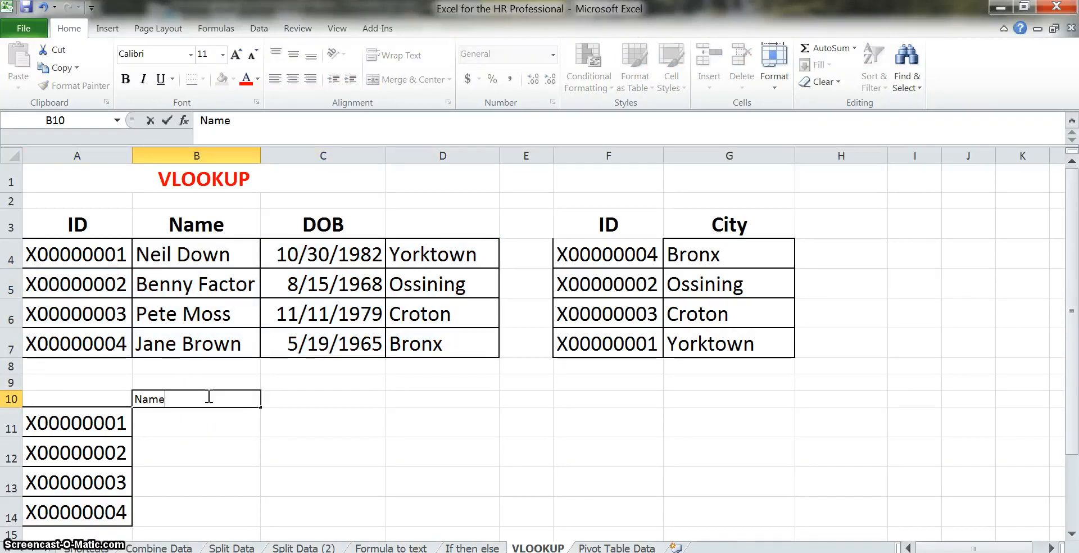
key(Tab)
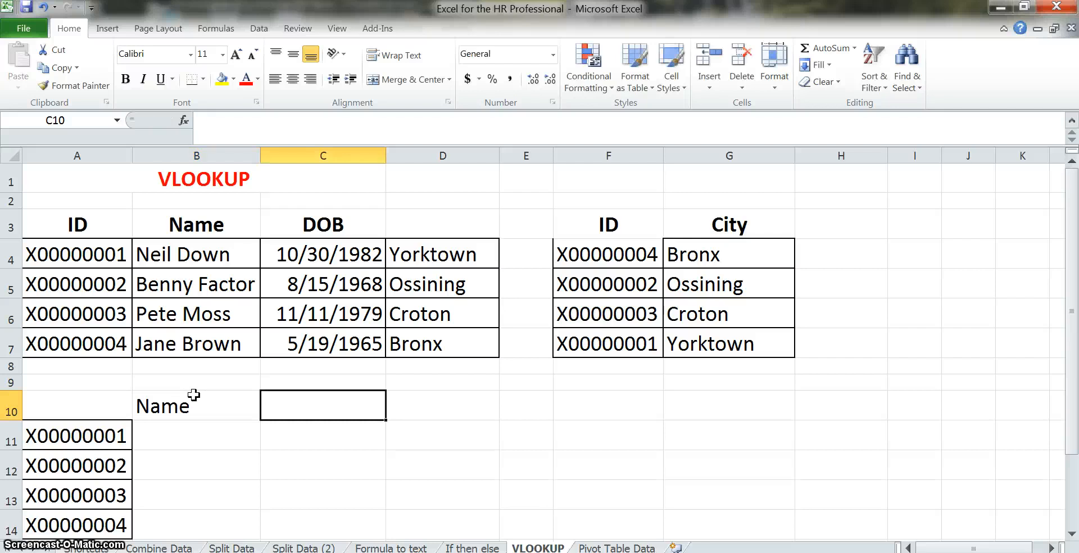
text(City)
key(Tab)
text(C)
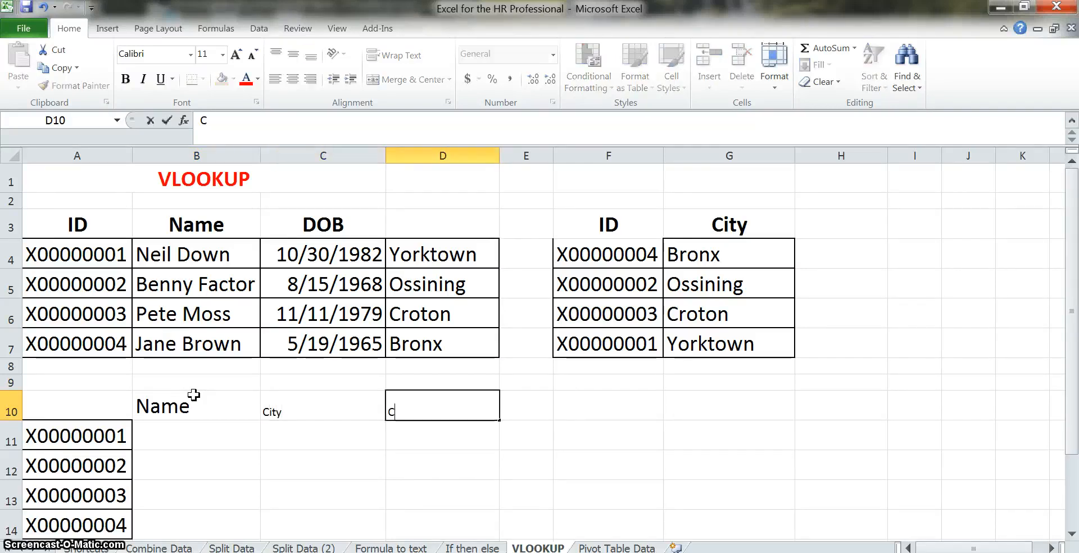
text(ate)
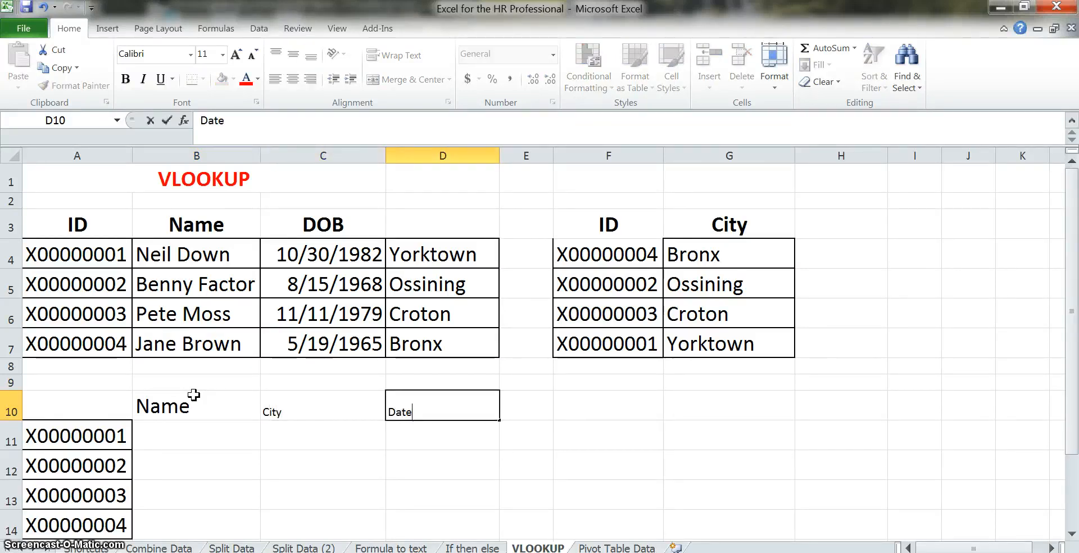
text( of B)
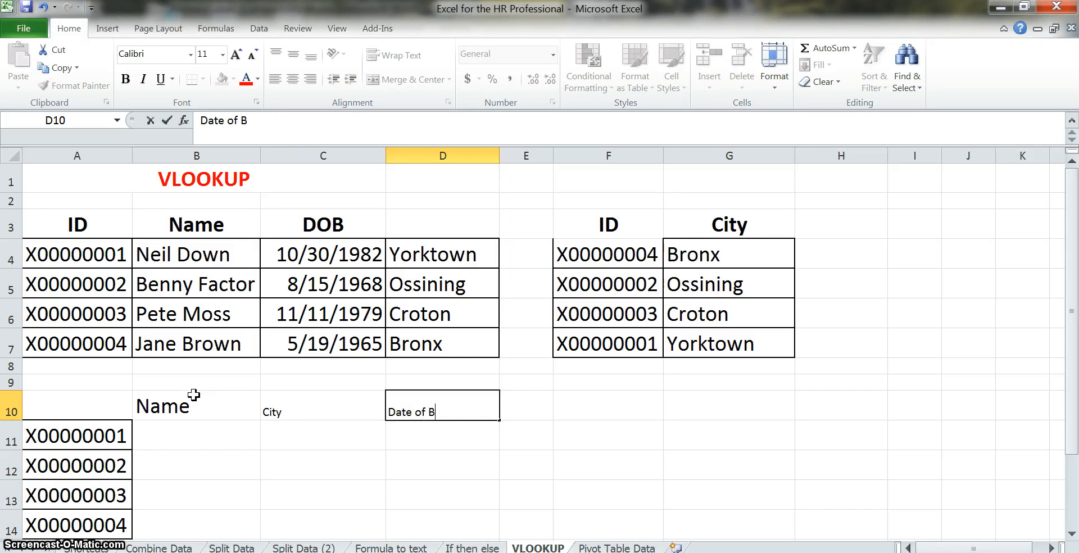
text(irth)
key(Return)
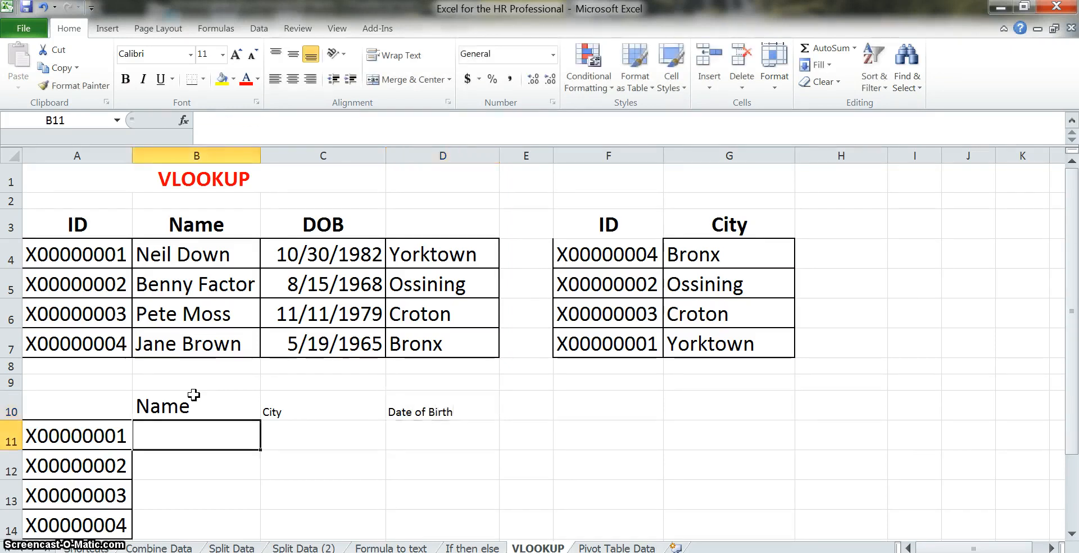
- Enter a VLOOKUP formula in B11 that finds A11 in demographic_data and returns column 2 with an exact match (FALSE)
text(=vl)
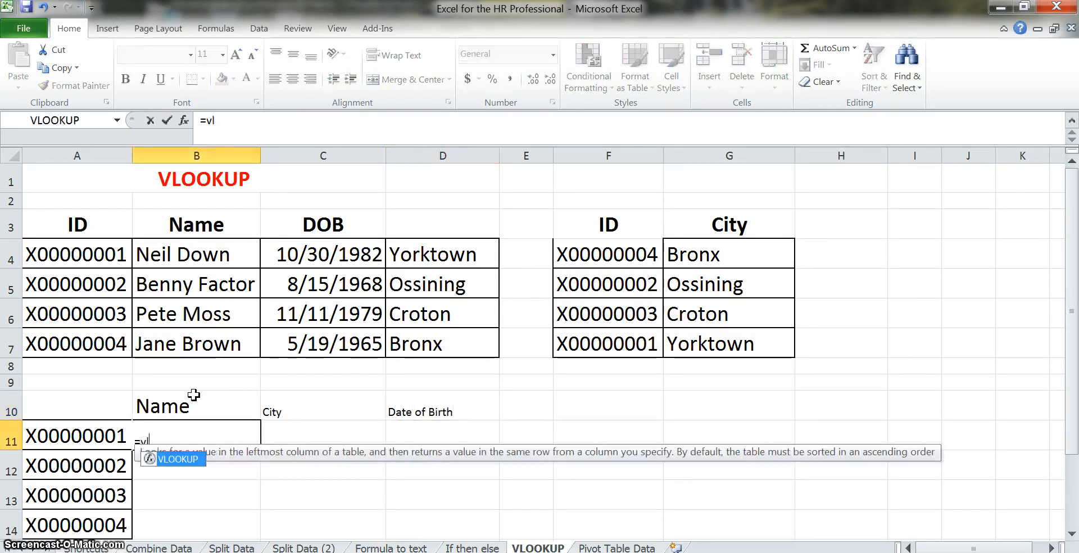
text(ookup()
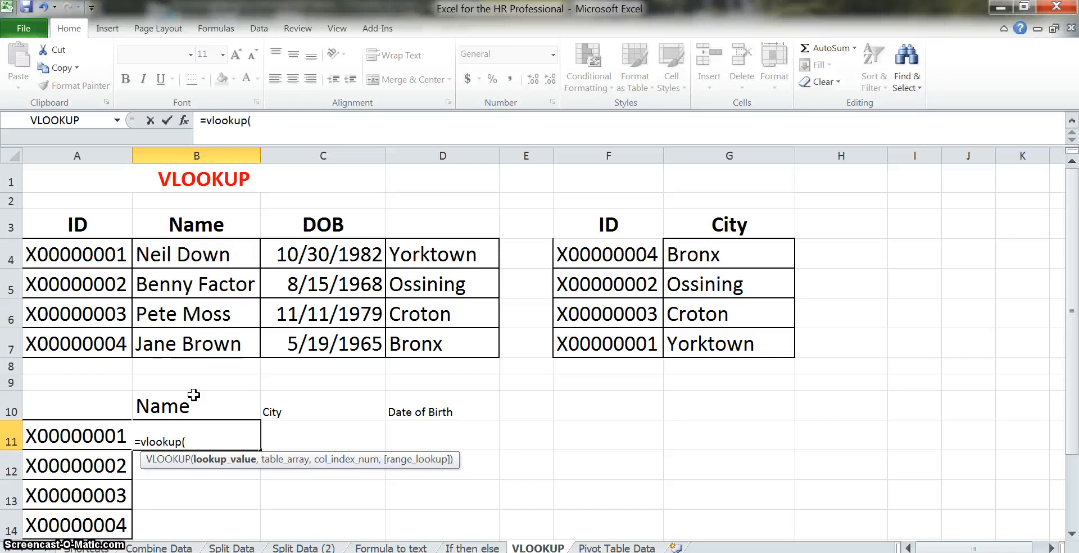
click(74, 433)
text(,)
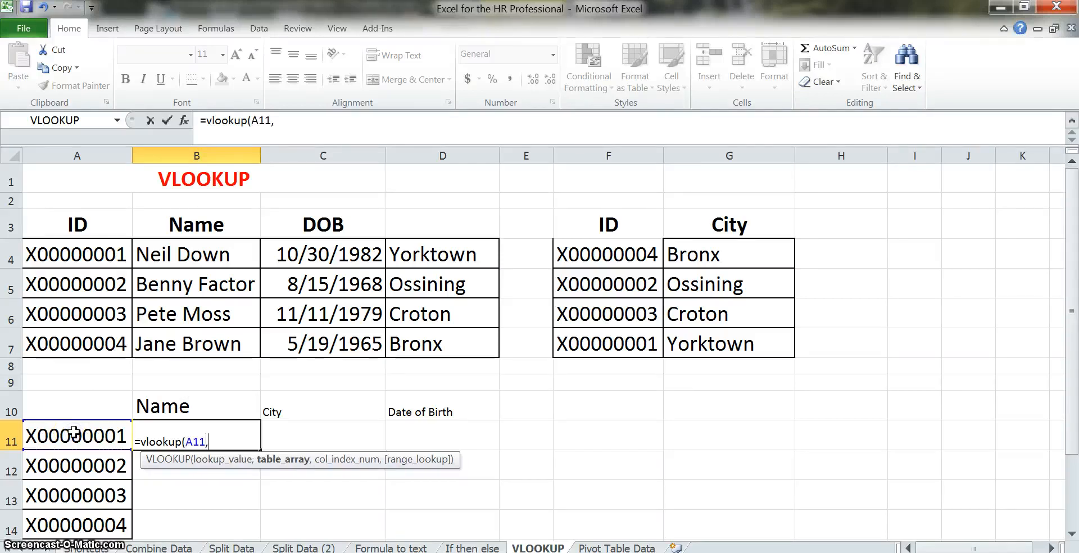
text(dem)
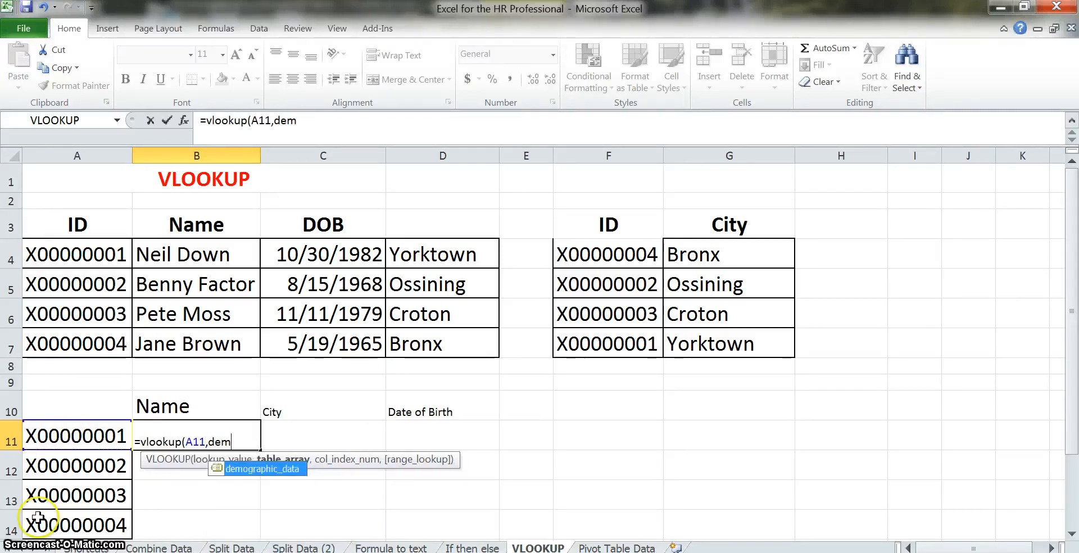
click(265, 470)
double_click(266, 470)
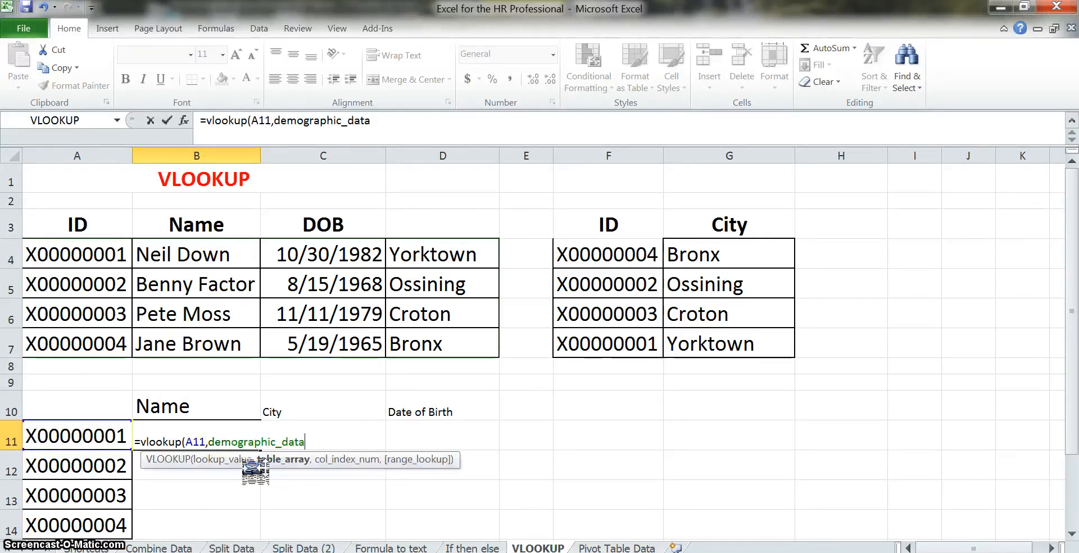
text(,)
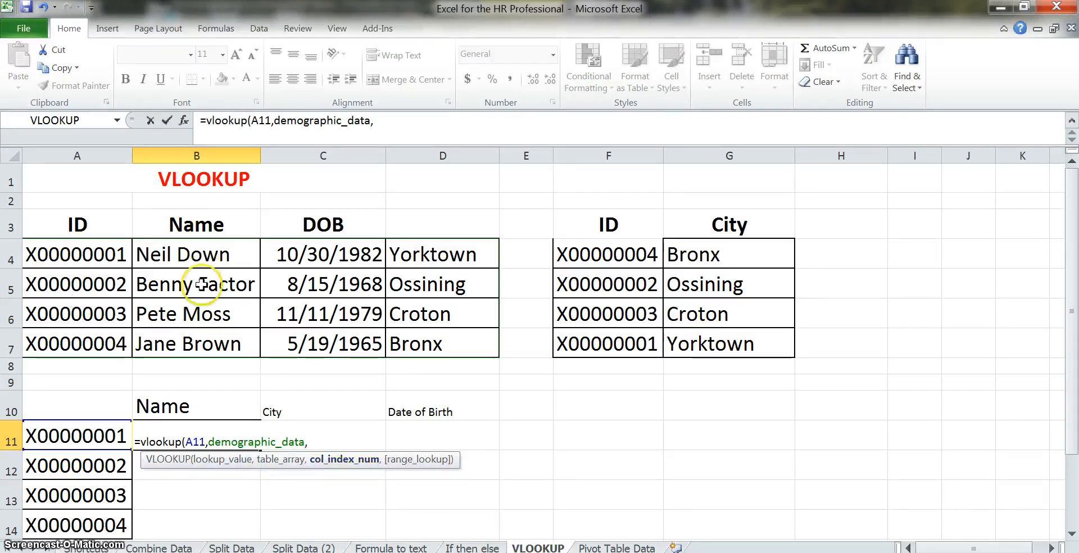
text(,false))
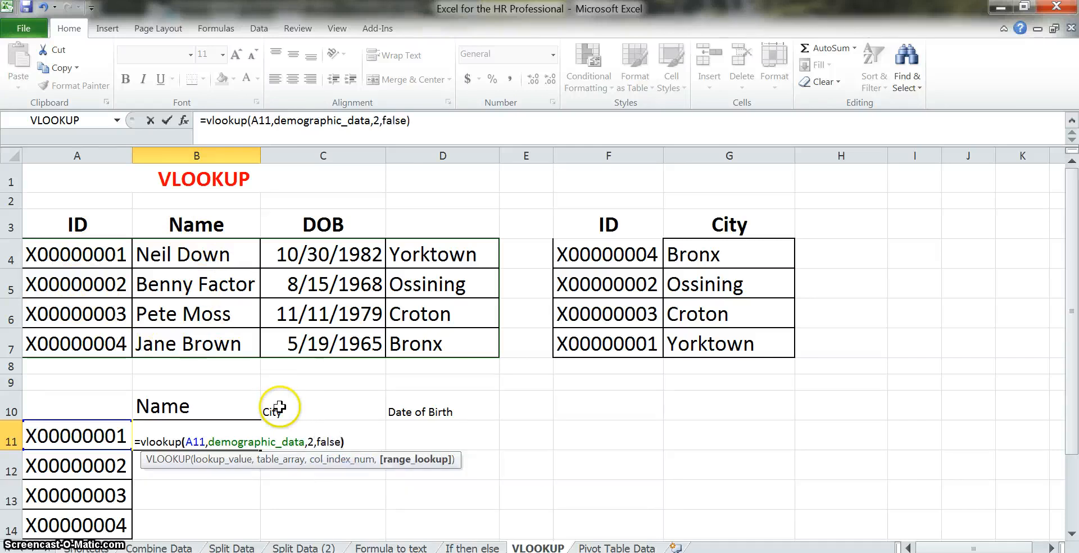
key(Return)
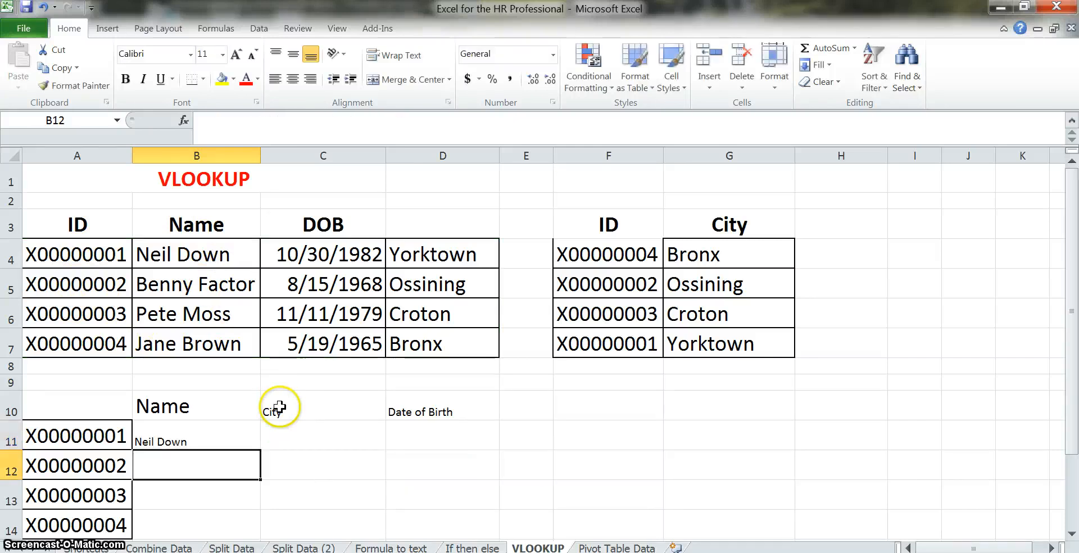
- Enter a VLOOKUP formula in C11 that finds A11 in Data_City and returns column 2 with an exact match (FALSE)
key(Up)
key(Right)
text(=)
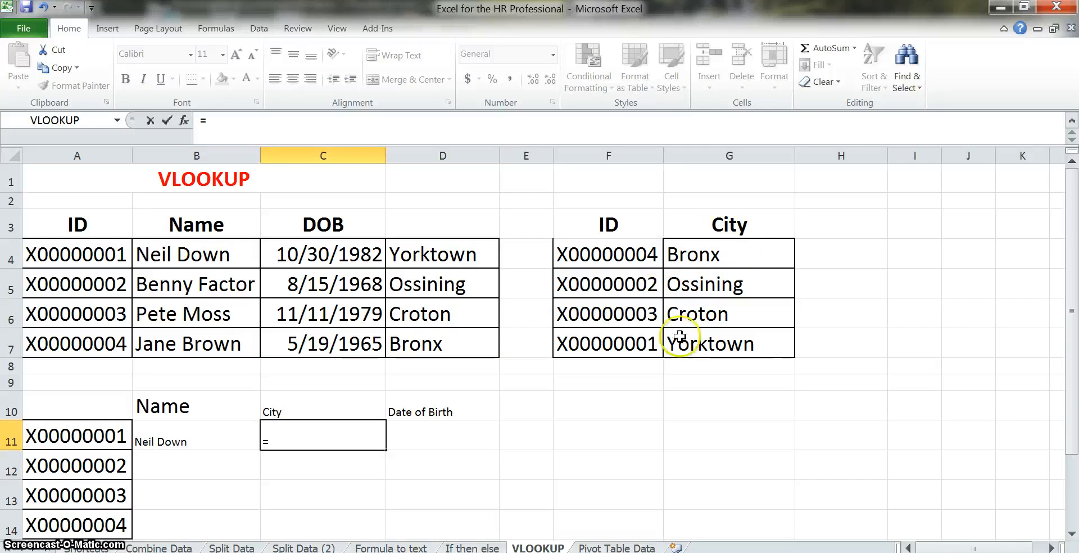
text(vlookup()
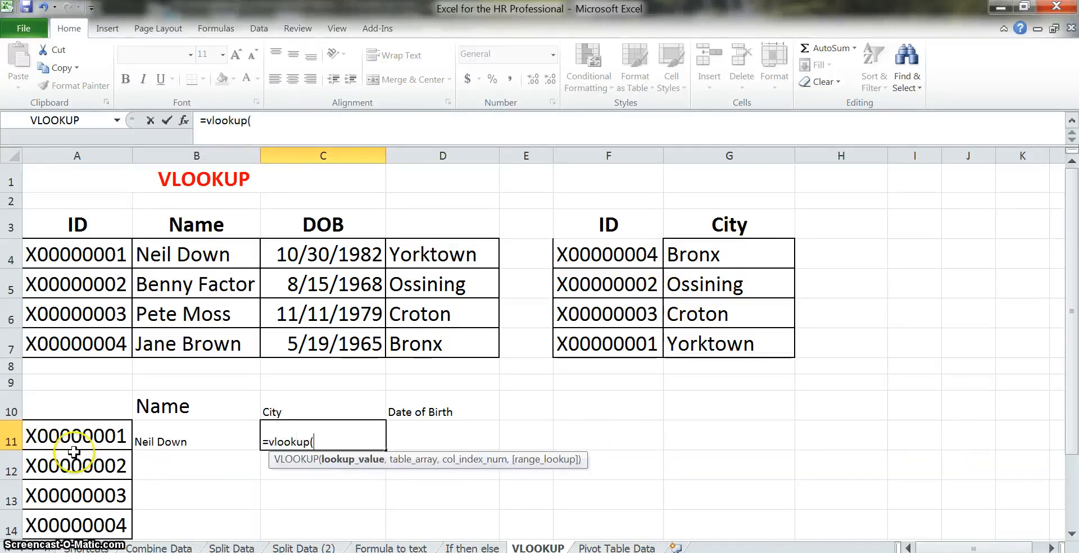
click(64, 436)
text(,data)
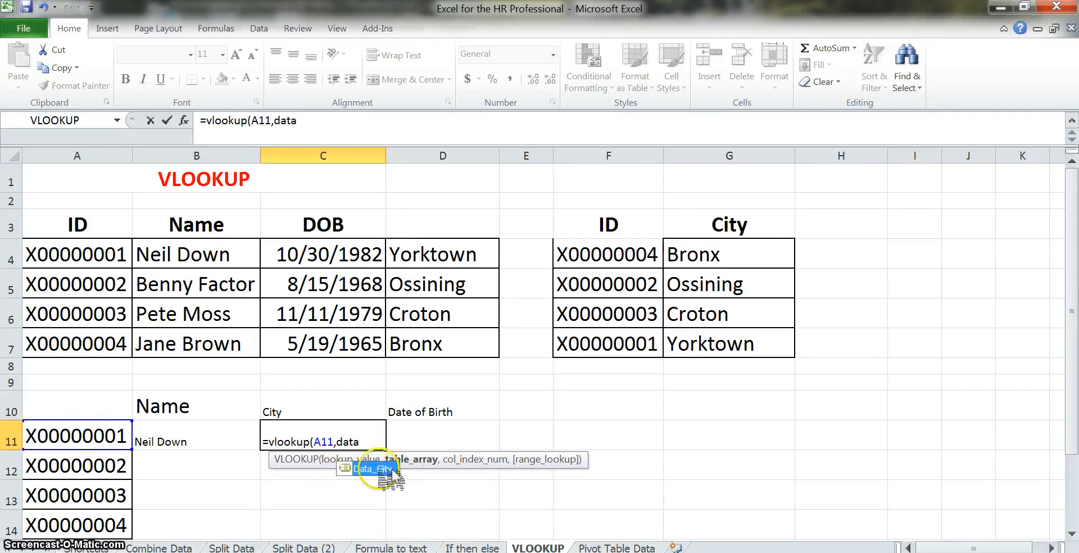
double_click(372, 468)
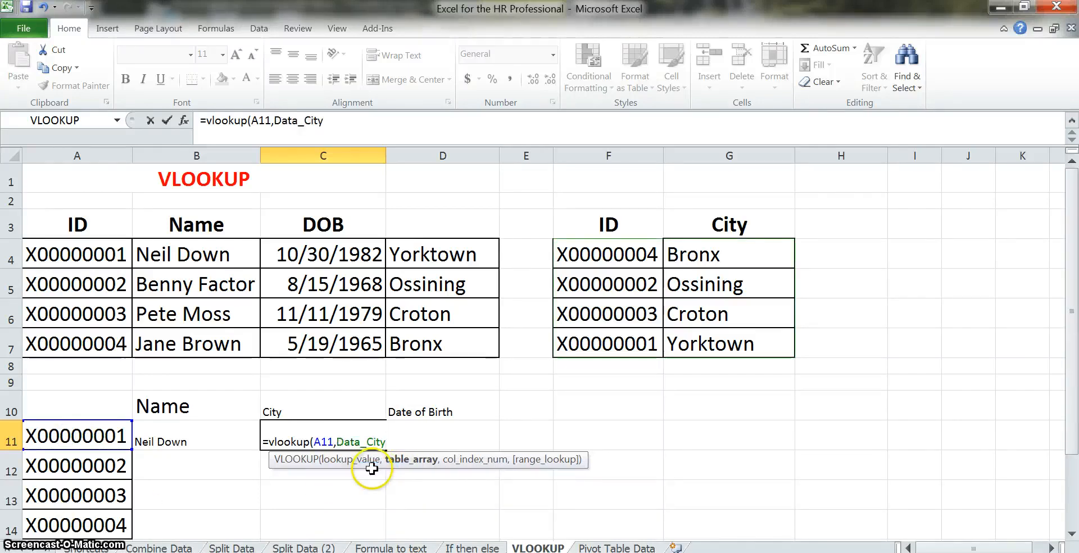
text(,2,false)
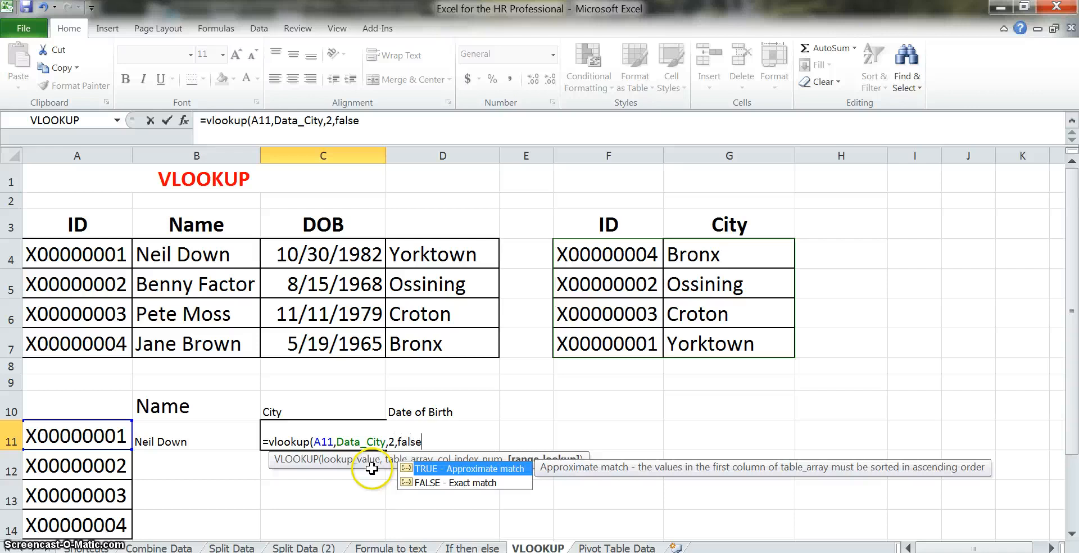
key(Return)
- Enter a VLOOKUP formula in D11 that finds A11 in demographic_data and returns column 3 with FALSE, and reselect D11
key(Up)
key(Right)
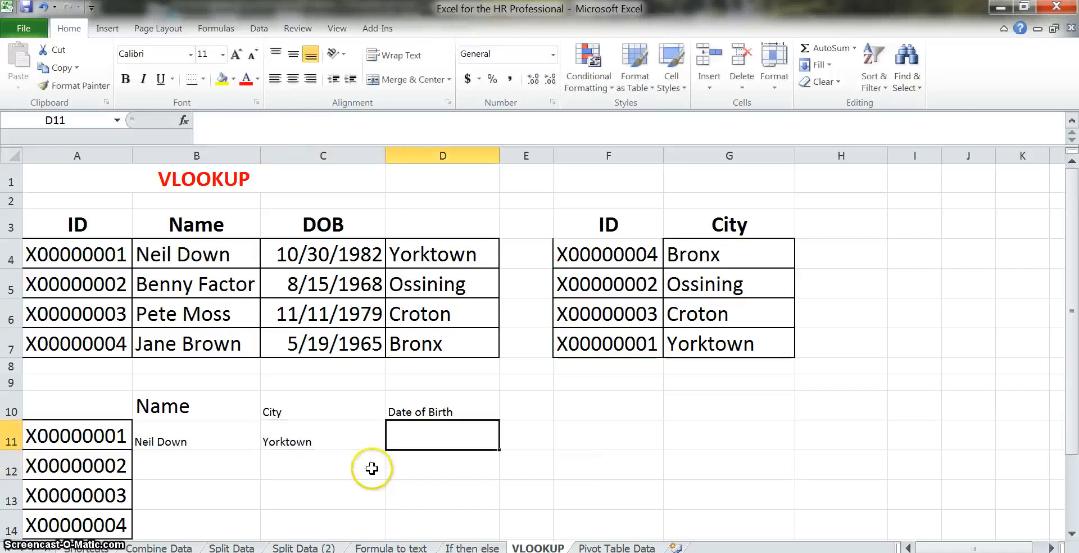
text(=vloo)
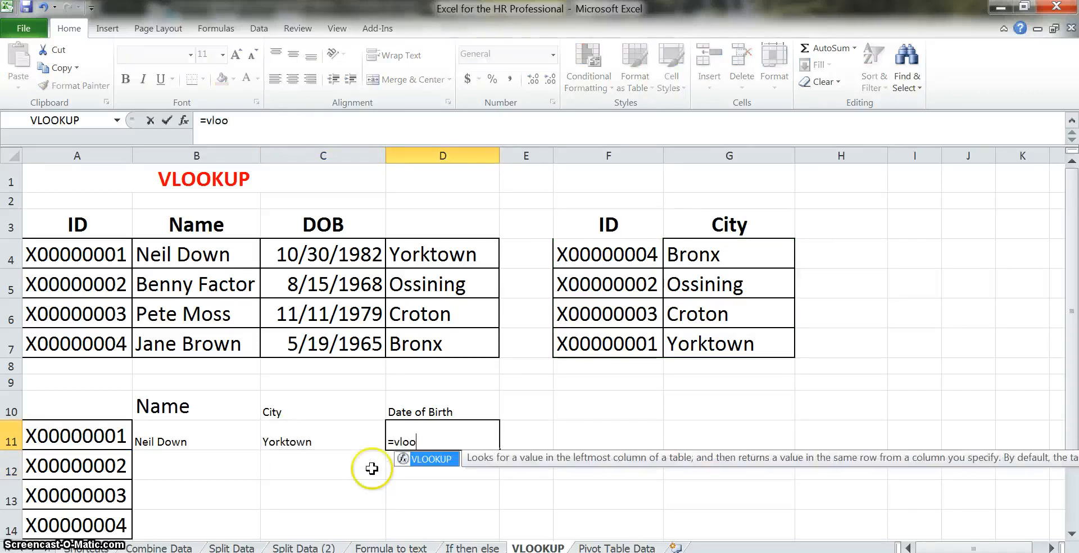
text(kup()
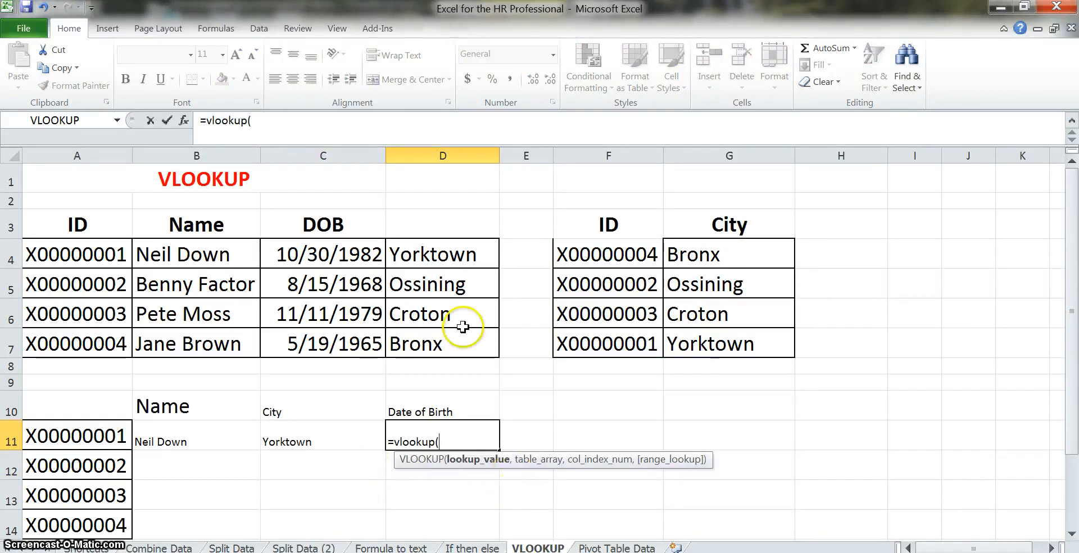
click(71, 436)
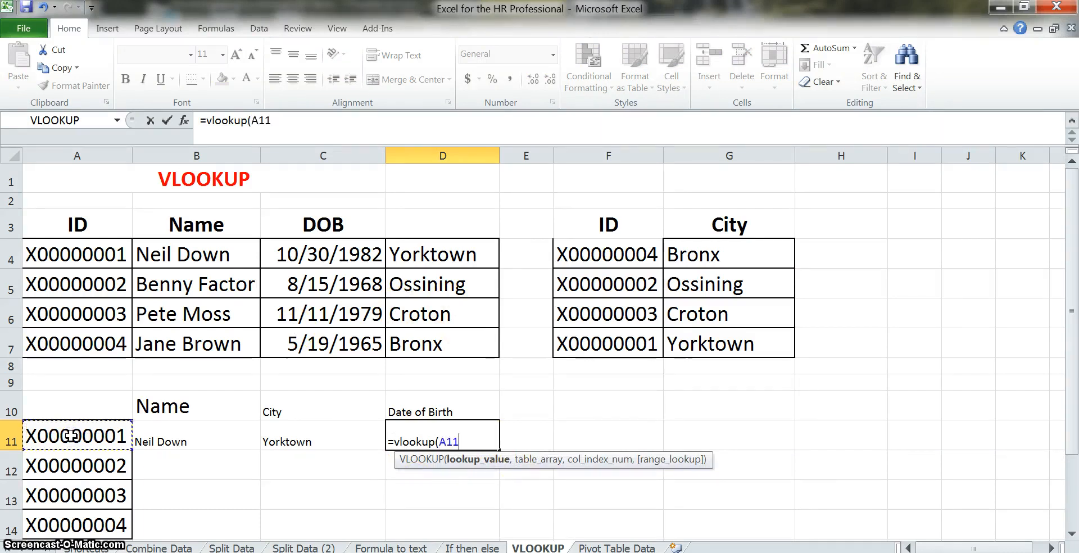
text(,)
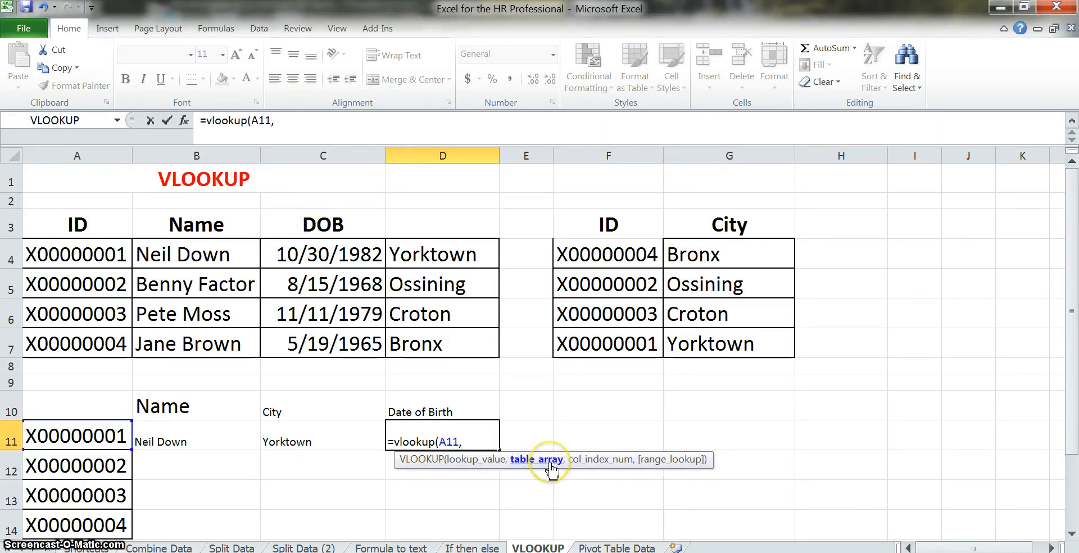
text(dem)
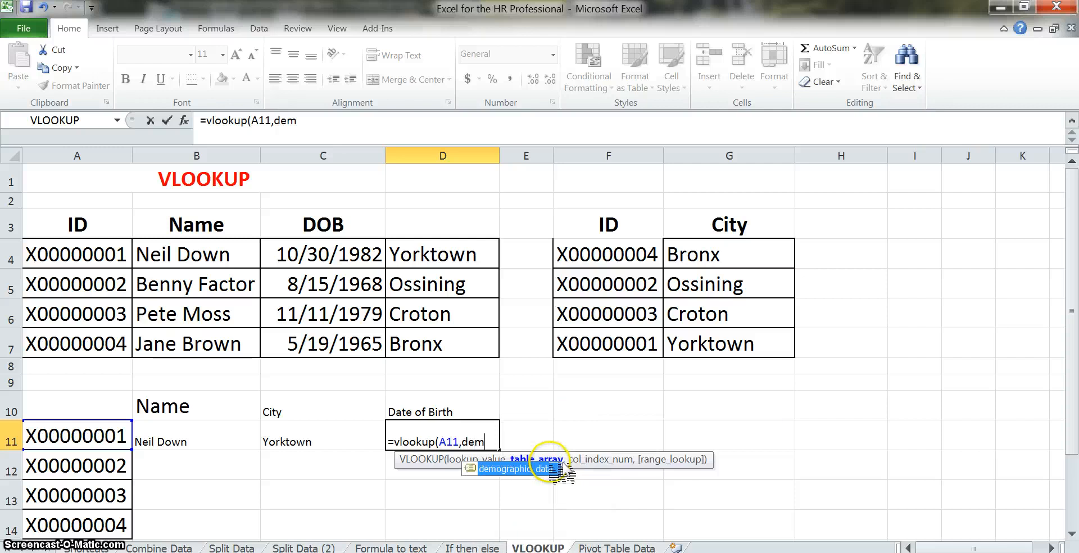
double_click(516, 471)
text(,)
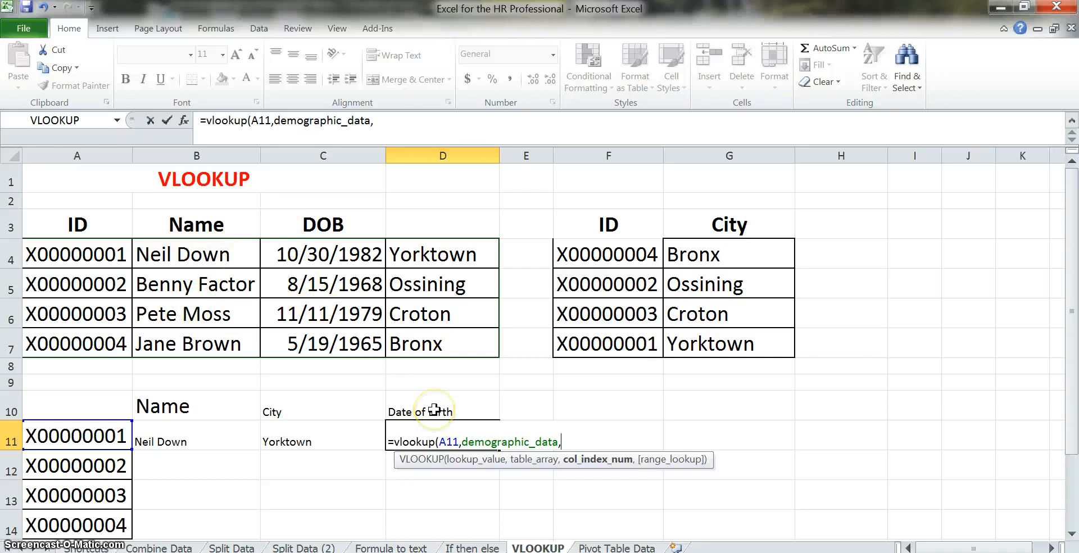
text(3,false))
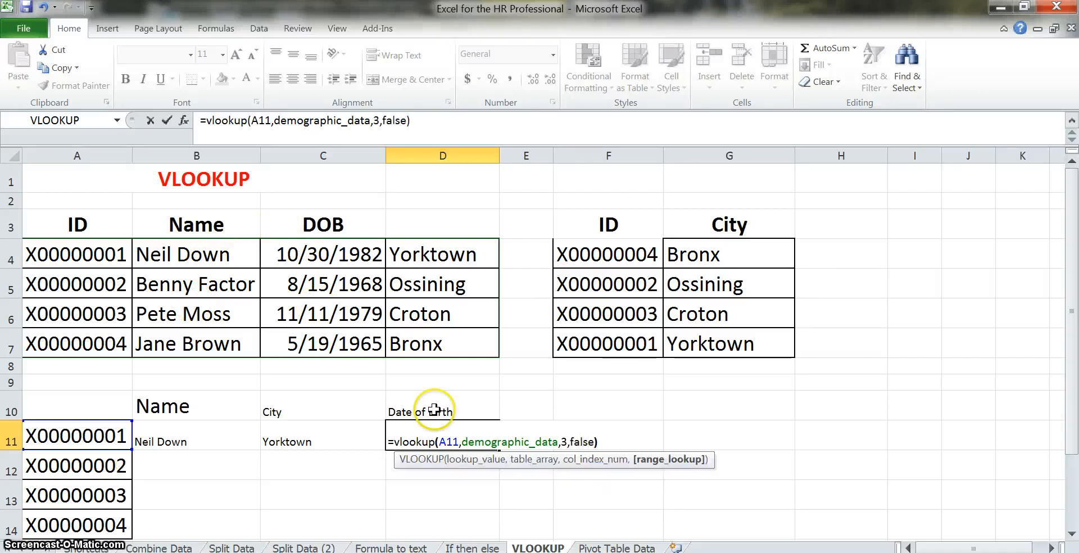
key(Return)
scroll(337, 434, down, 1)
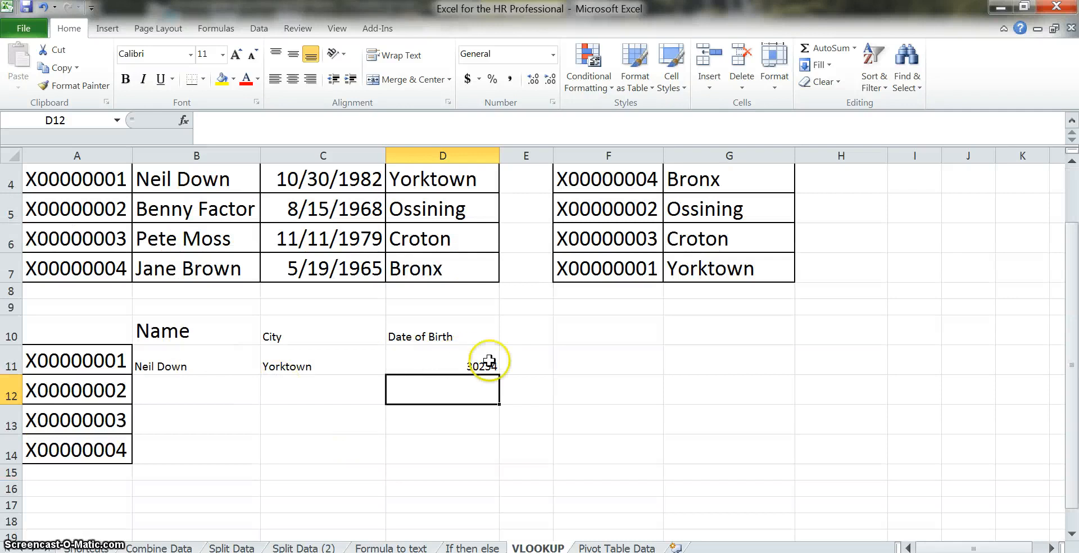
click(444, 366)
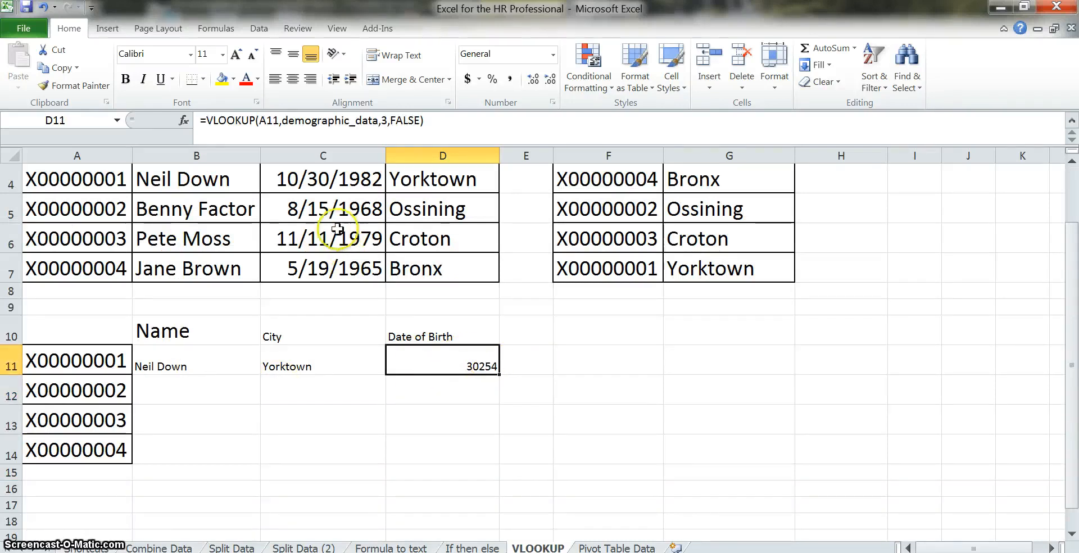
- Copy the date formatting of C4 to the Date of Birth cells D11:D14 with Format Painter
scroll(371, 270, up, 1)
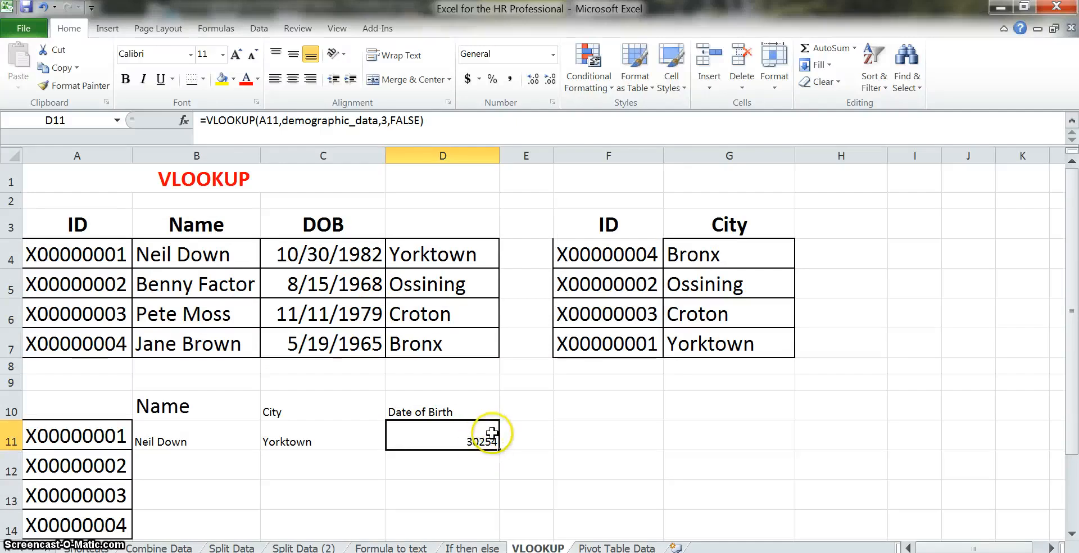
click(337, 253)
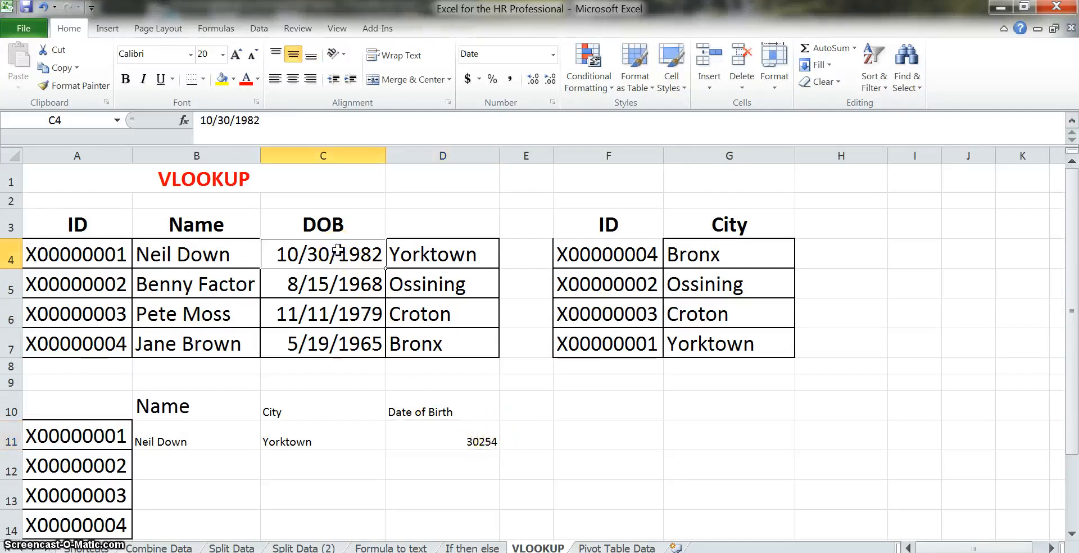
click(77, 87)
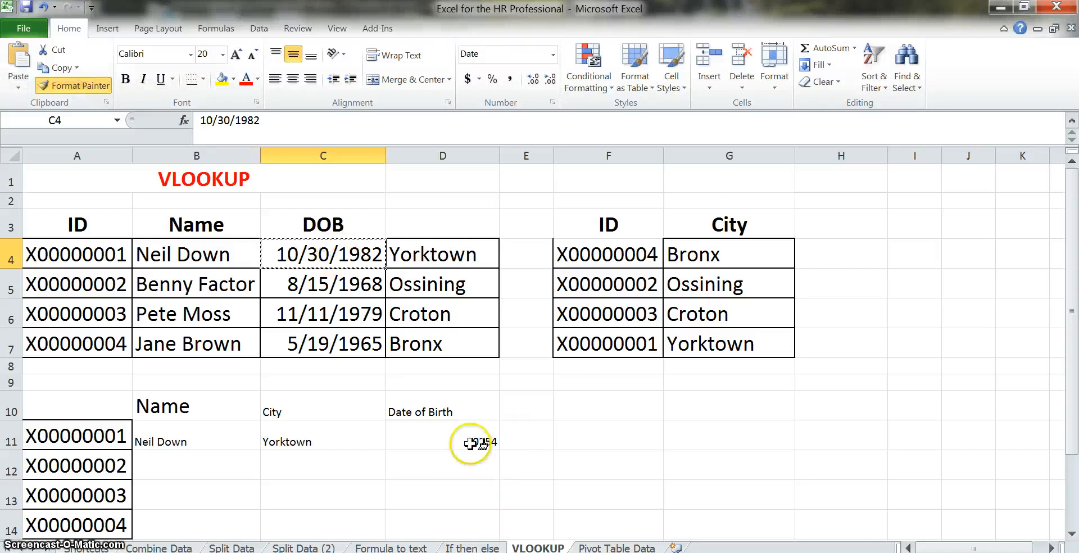
mouse_move(472, 442)
mouse_down()
mouse_move(460, 501)
mouse_move(469, 523)
mouse_up()
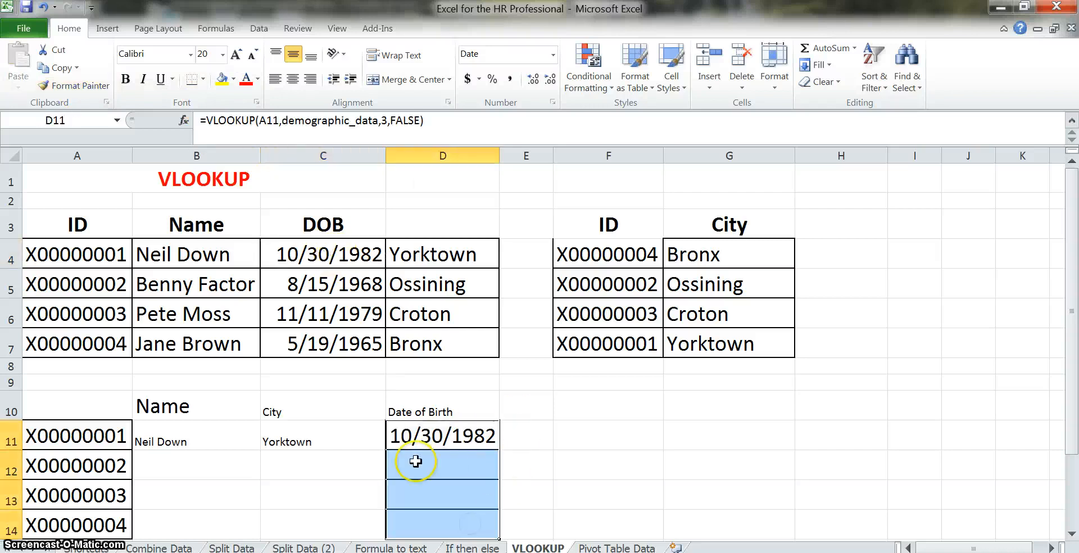
- Copy the formatting of B4 to B11 and of D4 to C11 with Format Painter
scroll(416, 461, down, 1)
click(187, 362)
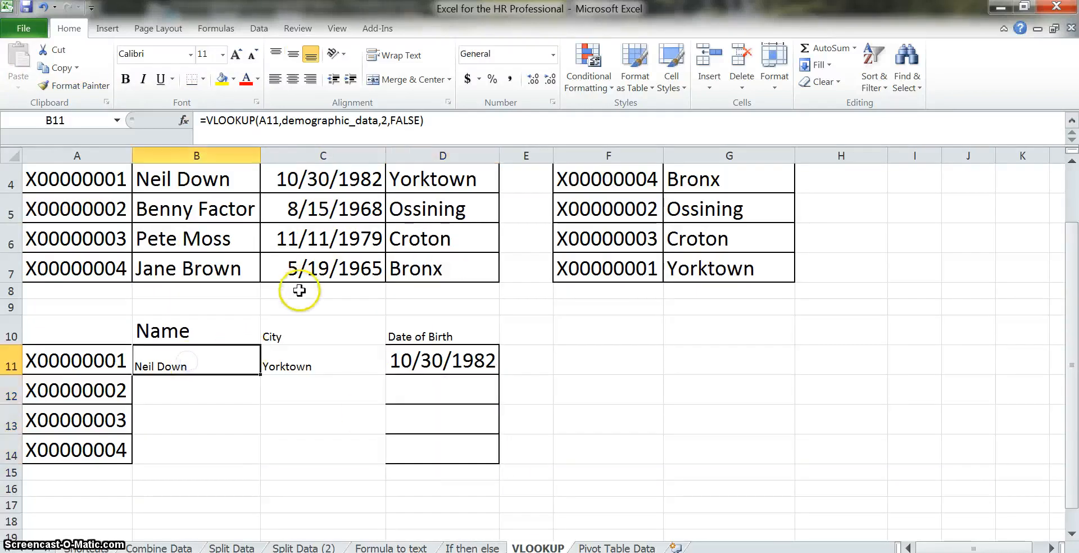
scroll(216, 275, up, 1)
click(212, 253)
click(82, 85)
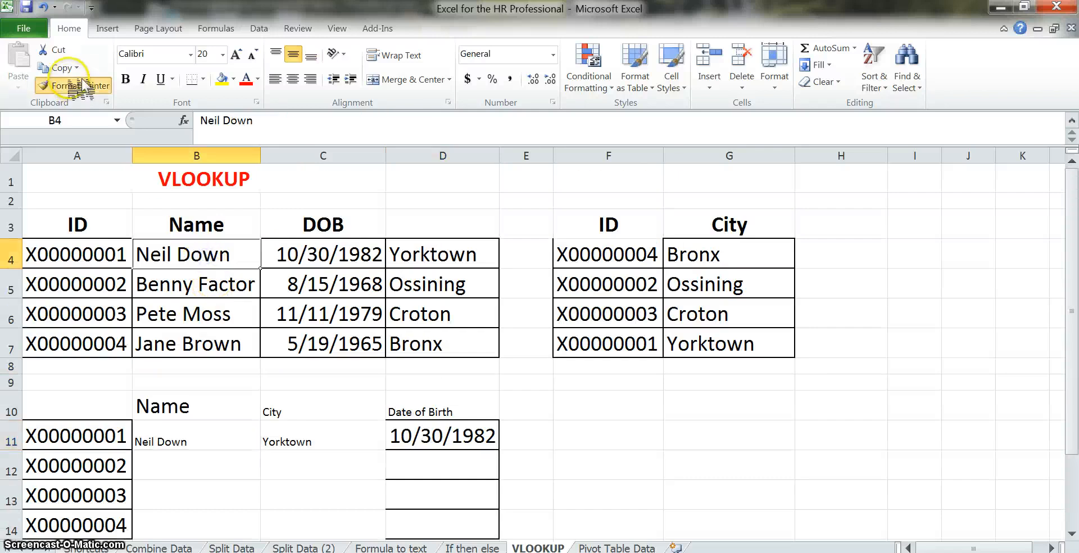
click(194, 425)
click(461, 248)
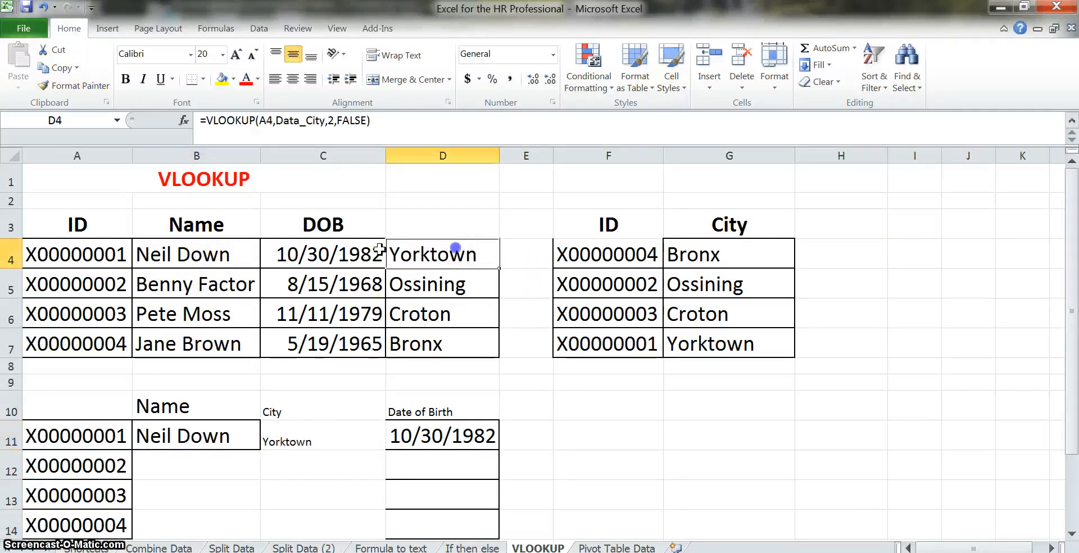
click(81, 86)
click(326, 436)
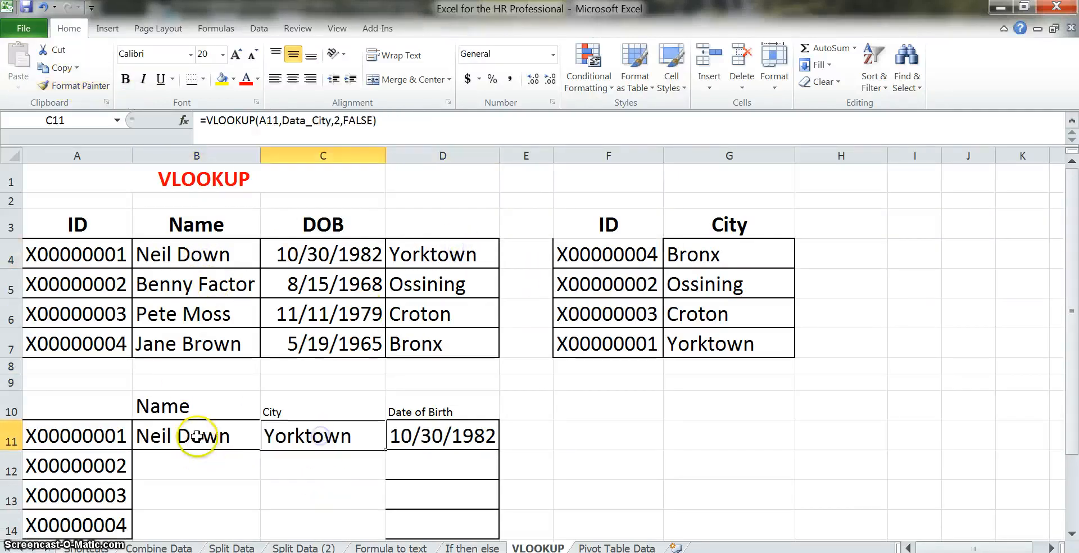
- Copy the lookup formulas in B11:D11 down to B12:D14 for the remaining IDs
drag(197, 437, 458, 443)
key(ctrl+c)
key(Down)
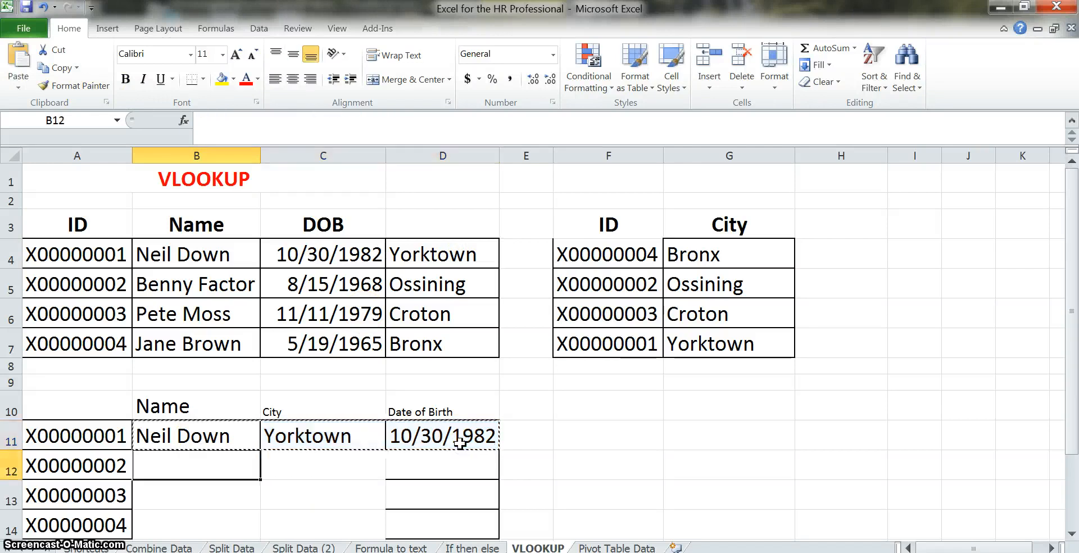
key(shift+Down)
key(shift+Down)
key(shift+Right)
key(shift+Right)
key(Return)
scroll(525, 460, down, 1)
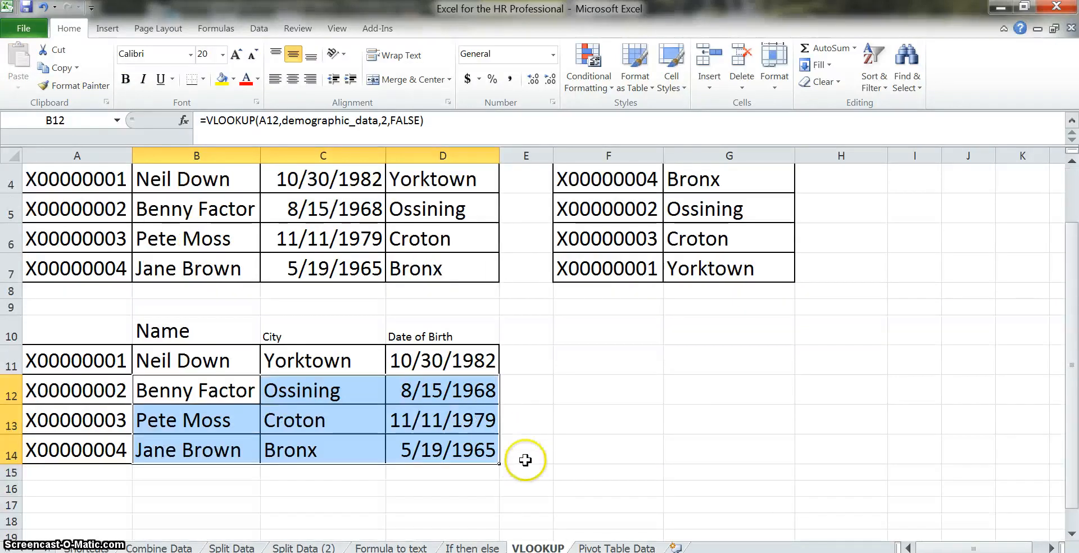
- Examine the VLOOKUP formulas cell by cell in the Name, City and Date of Birth columns, B11:D14
click(217, 358)
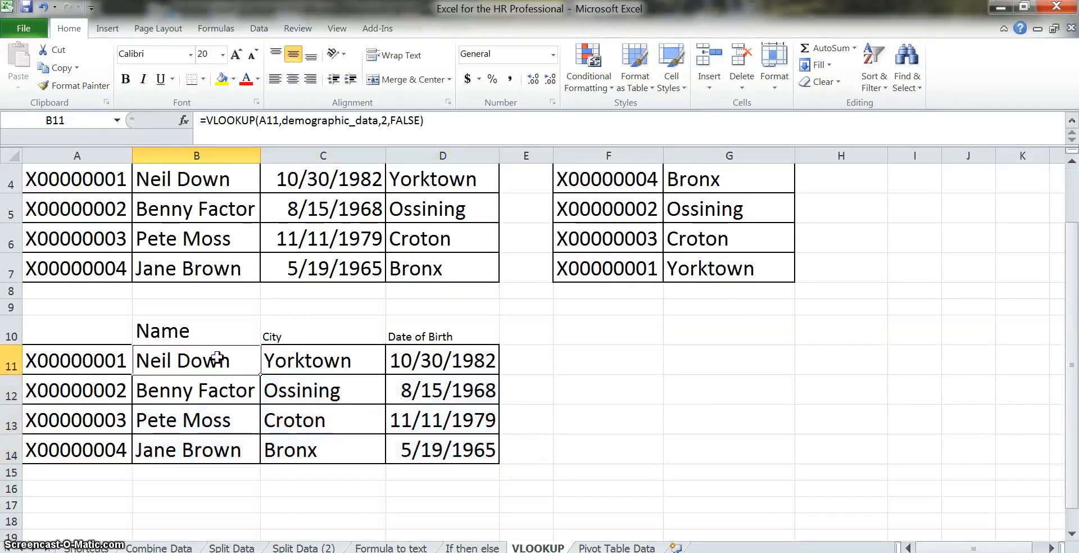
click(208, 394)
click(214, 421)
click(214, 448)
click(305, 362)
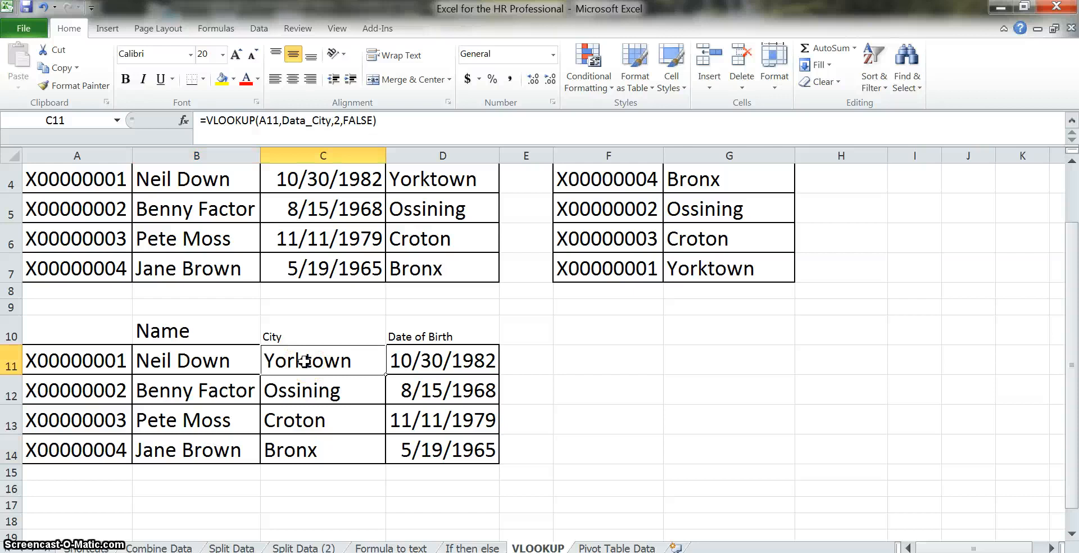
click(304, 390)
click(306, 422)
click(301, 452)
click(435, 370)
click(441, 394)
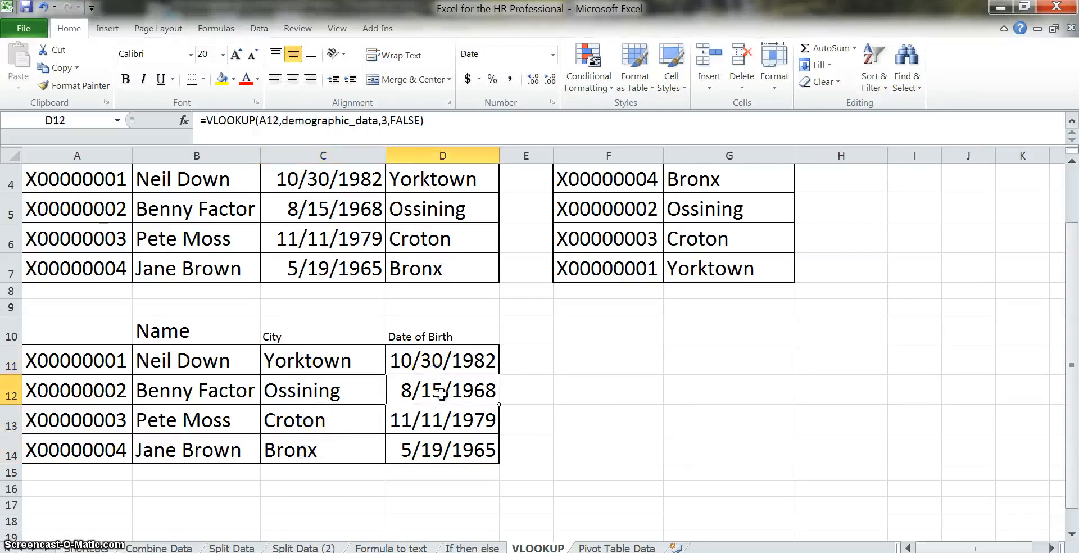
click(444, 418)
click(452, 458)
scroll(545, 433, up, 1)
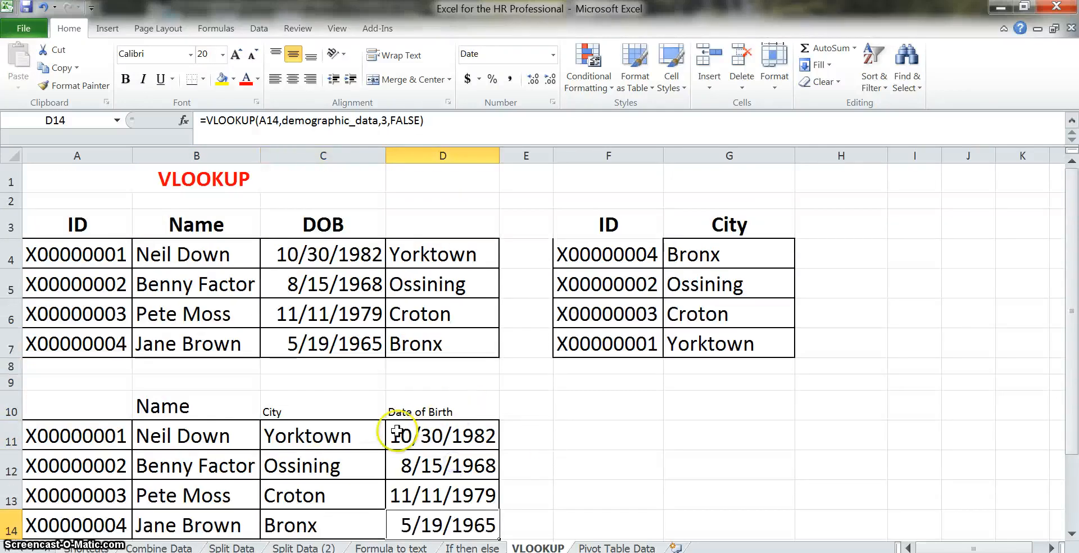
scroll(399, 393, down, 1)
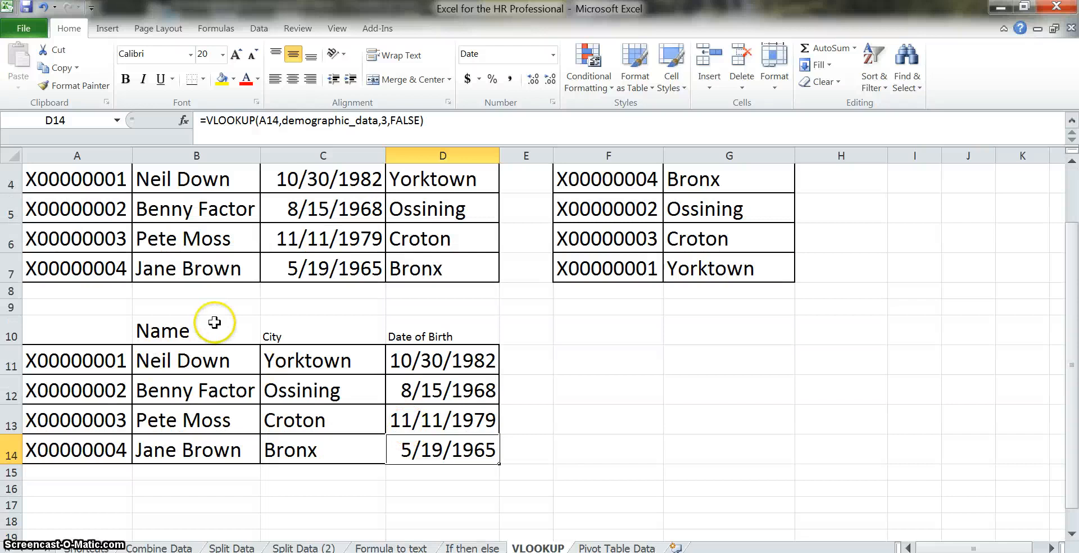
- Copy the header formatting of G3 to the City header in C10 with Format Painter
scroll(215, 322, up, 1)
click(725, 225)
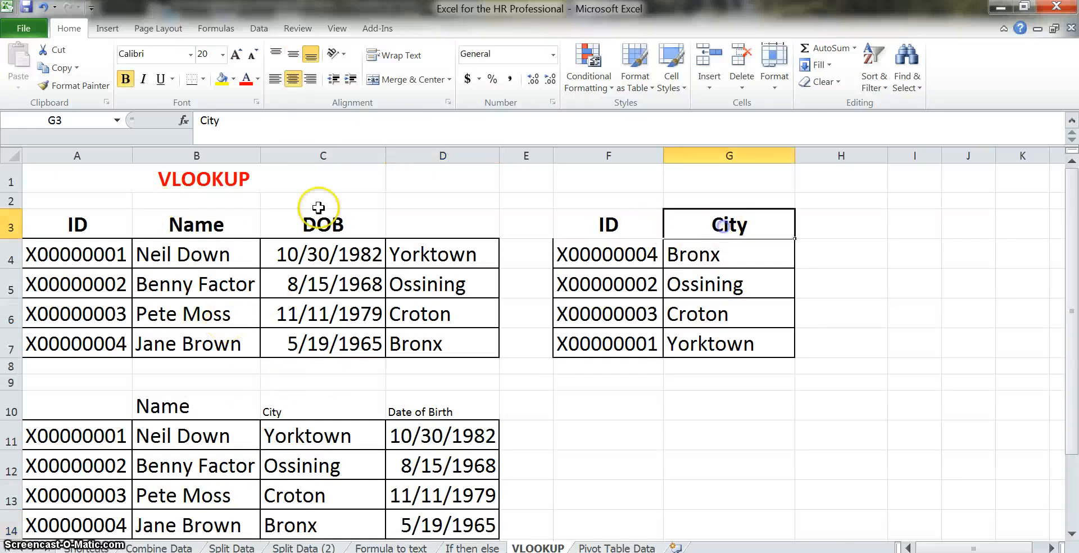
click(78, 85)
click(292, 400)
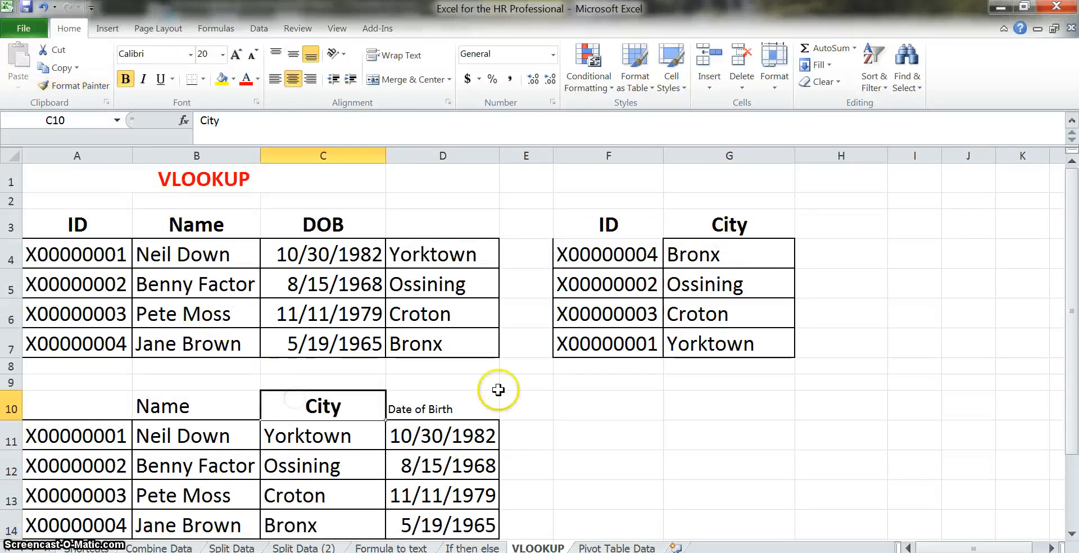
- Copy the header formatting of C3 to D10 and widen column D to fit the Date of Birth header
click(341, 225)
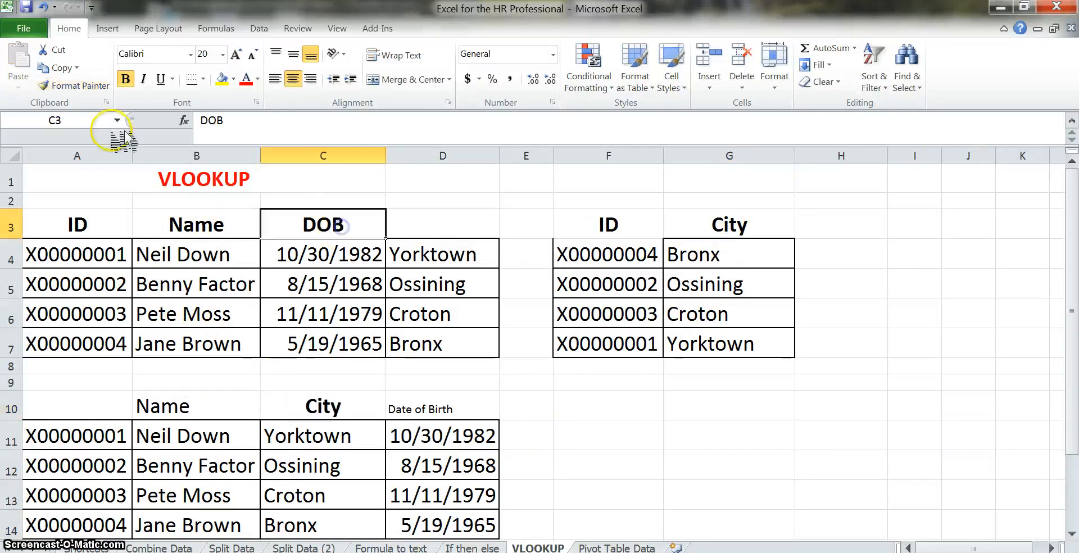
click(104, 92)
click(427, 407)
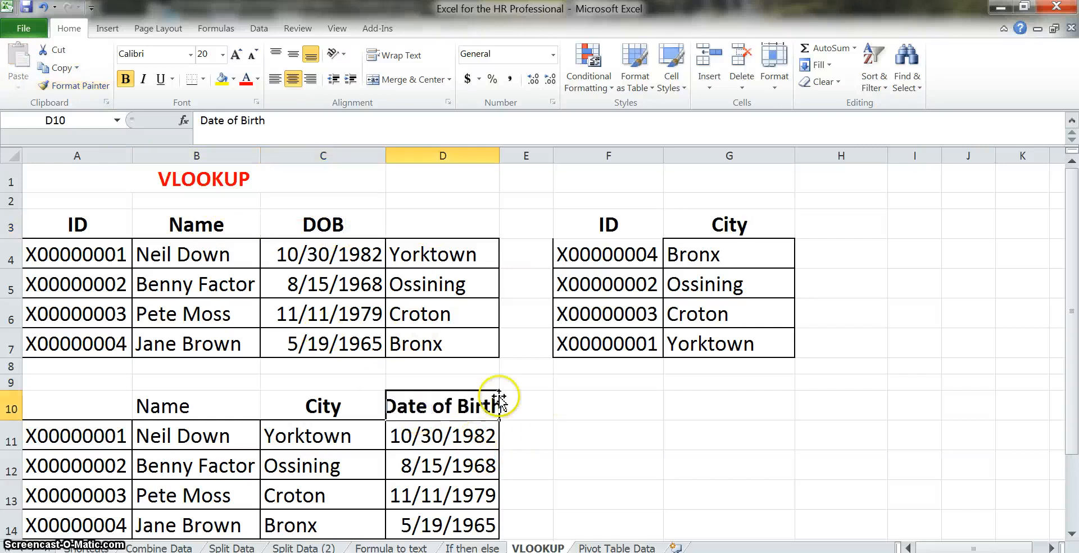
drag(500, 156, 522, 160)
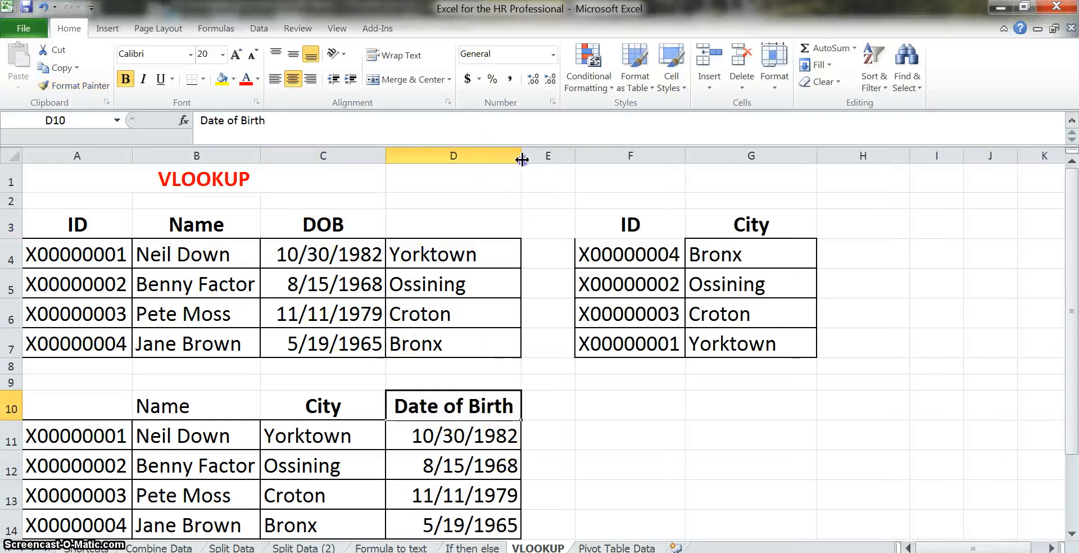
click(595, 407)
scroll(513, 470, down, 1)
click(250, 318)
scroll(242, 281, up, 1)
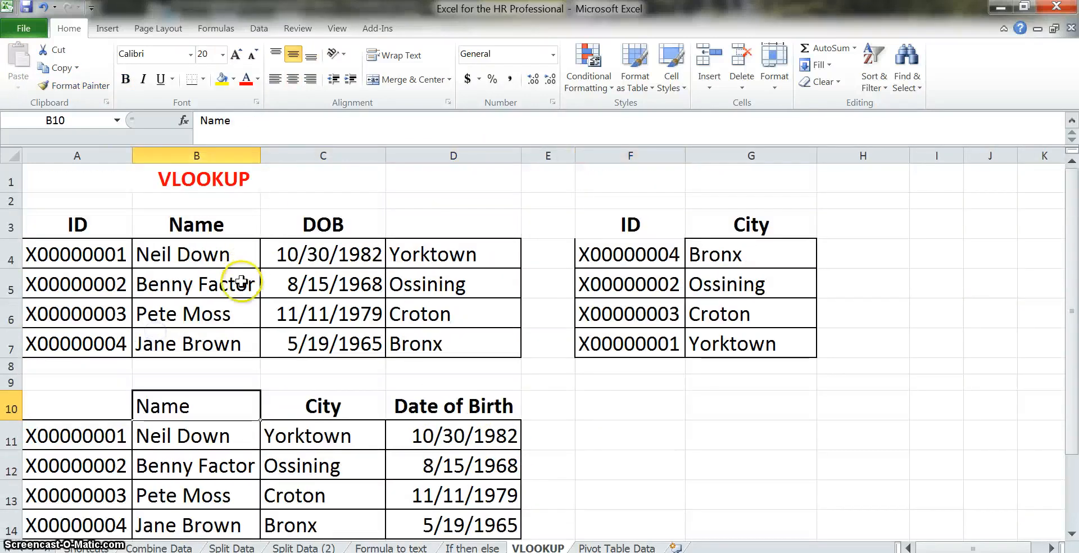
click(194, 222)
click(73, 86)
click(203, 384)
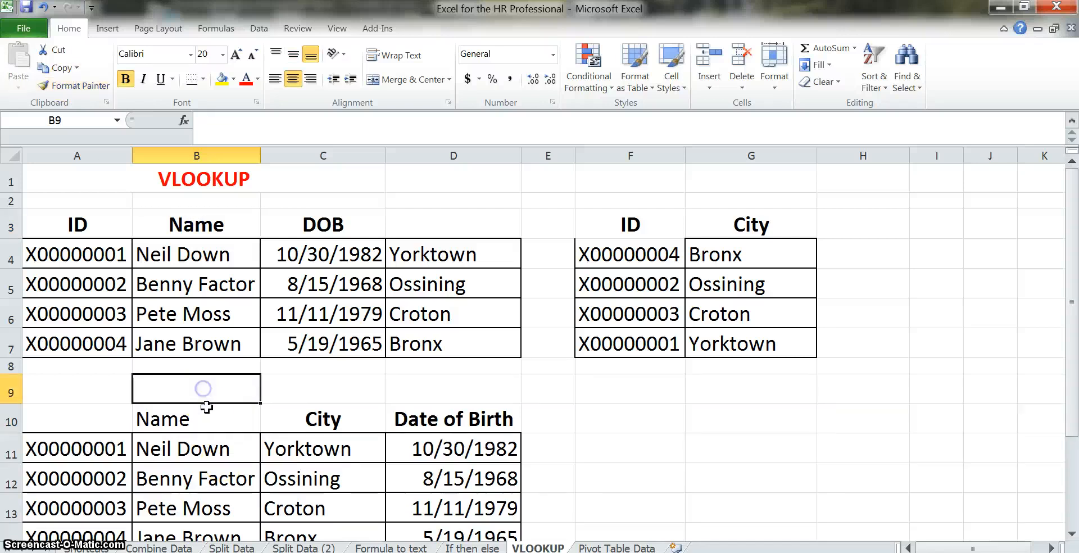
key(ctrl+z)
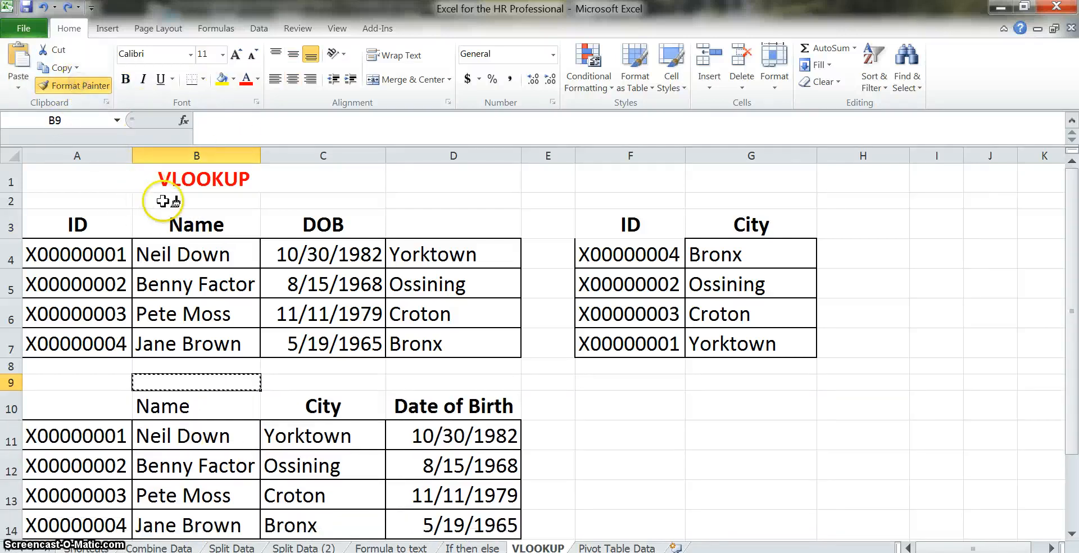
- Copy the header formatting of B3 to the Name header in B10 with Format Painter
click(193, 222)
click(73, 85)
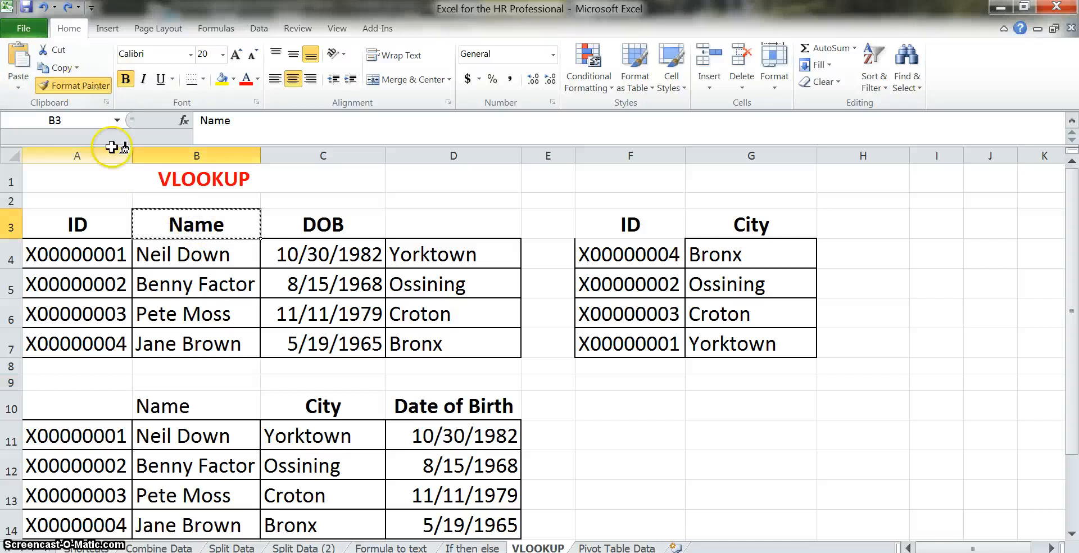
click(168, 407)
scroll(308, 446, down, 1)
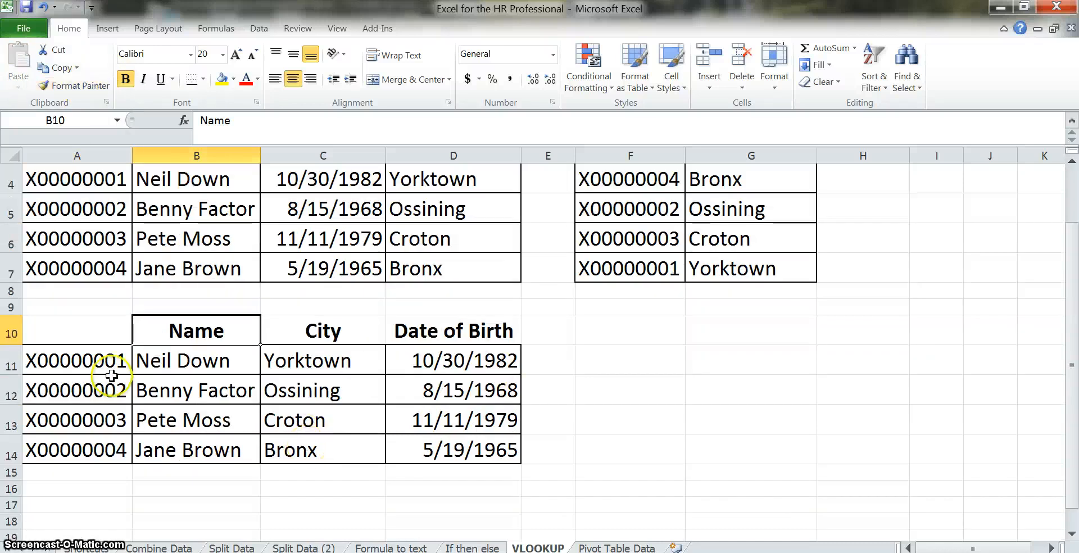
- Inspect which cells of A11:D14 hold lookup formulas, checking the Name and Date of Birth columns
click(186, 364)
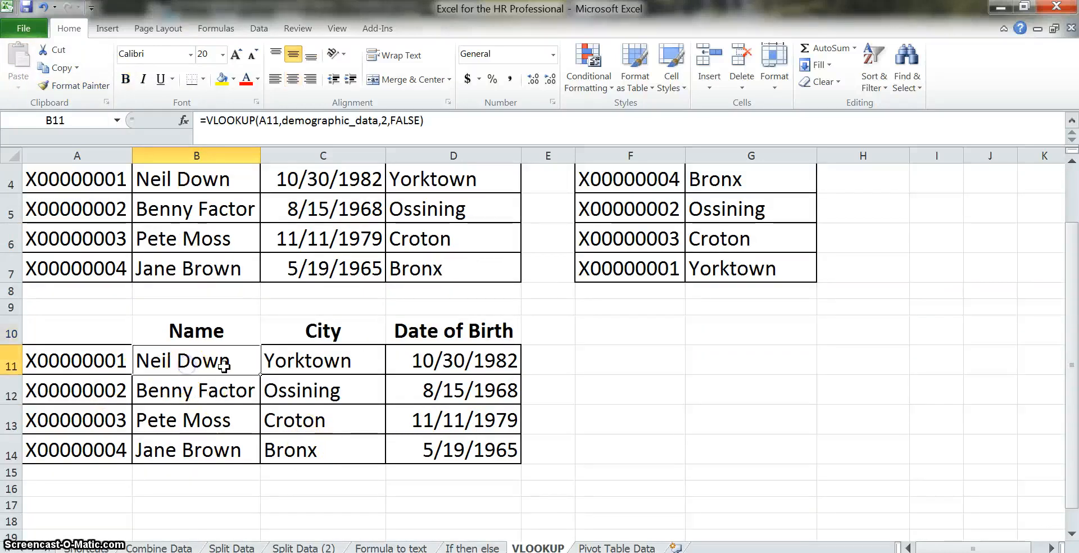
click(456, 459)
drag(72, 360, 458, 450)
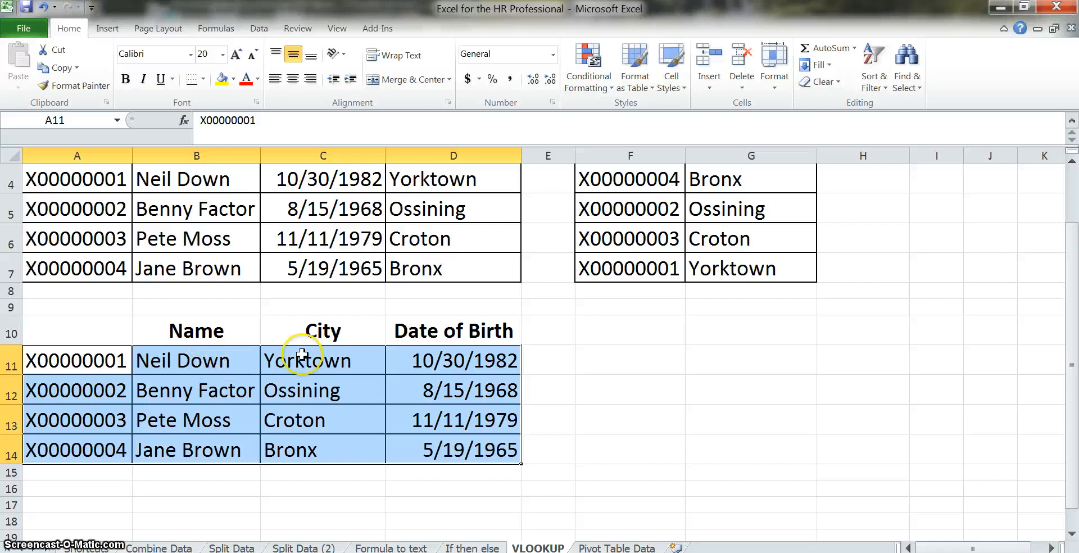
click(217, 360)
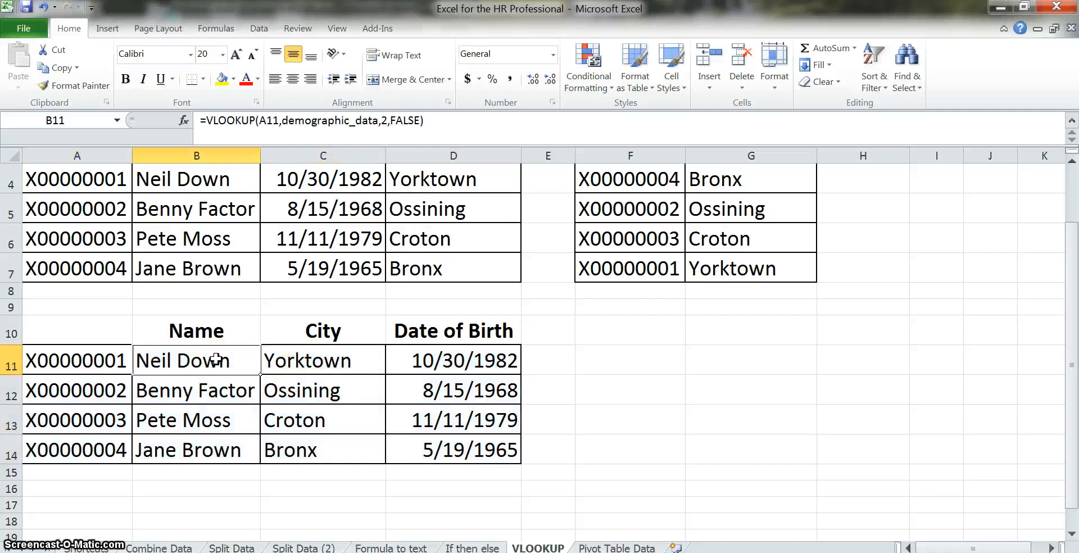
click(447, 363)
click(437, 397)
- Copy A11:D14 and paste it over itself with Paste Special set to Values and number formats
drag(83, 368, 455, 445)
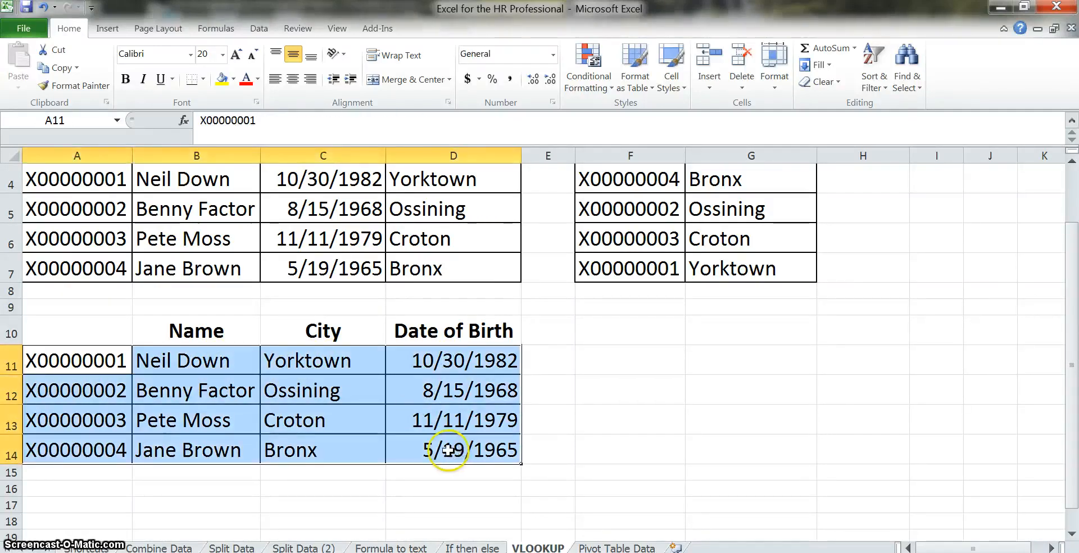
key(ctrl+c)
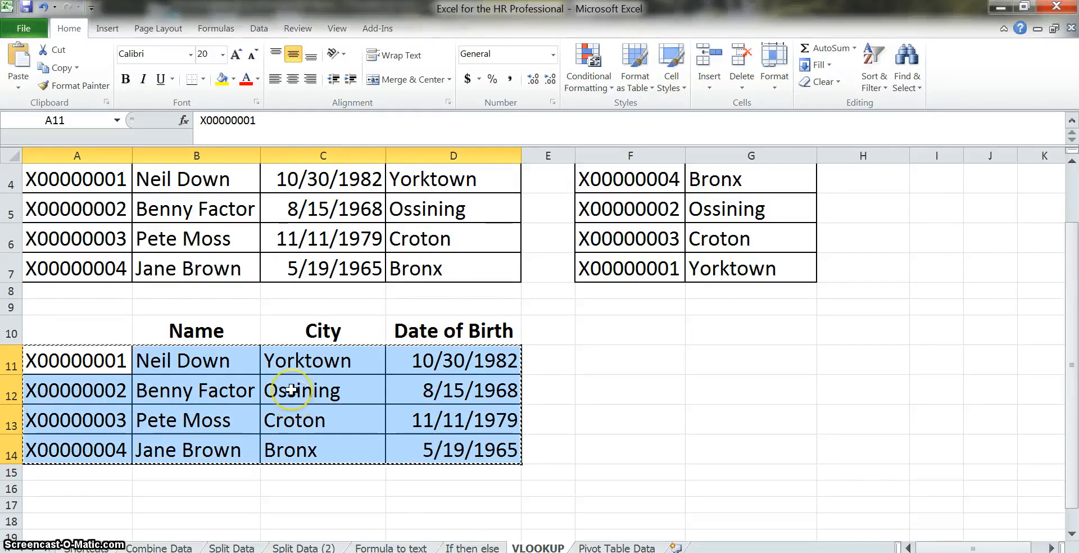
right_click(290, 390)
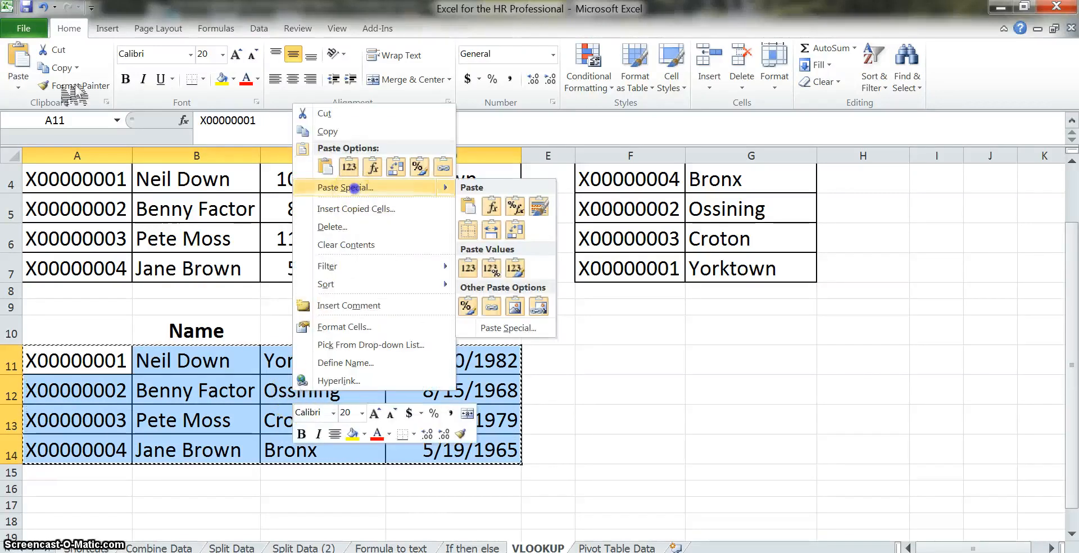
click(364, 194)
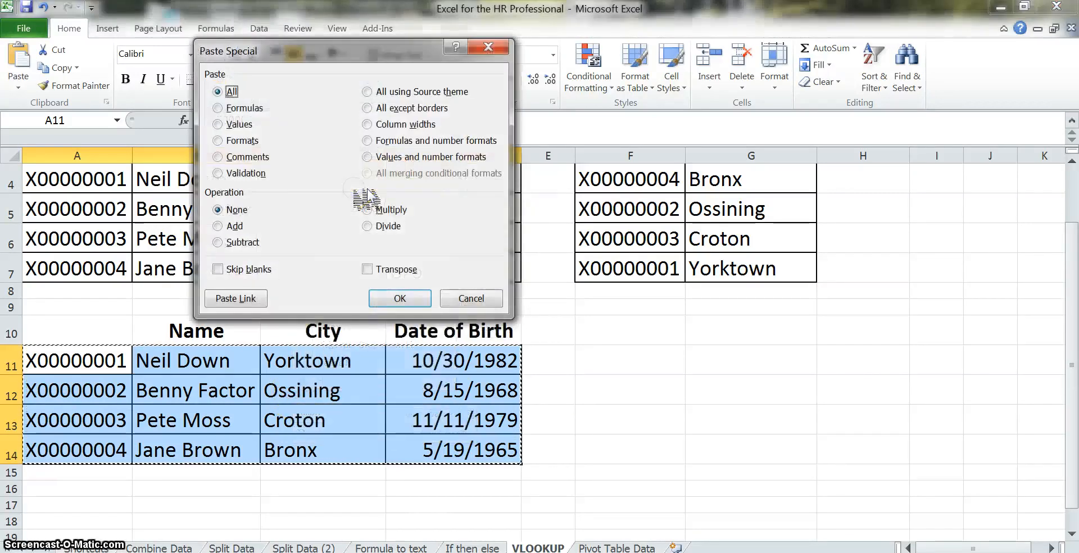
click(402, 158)
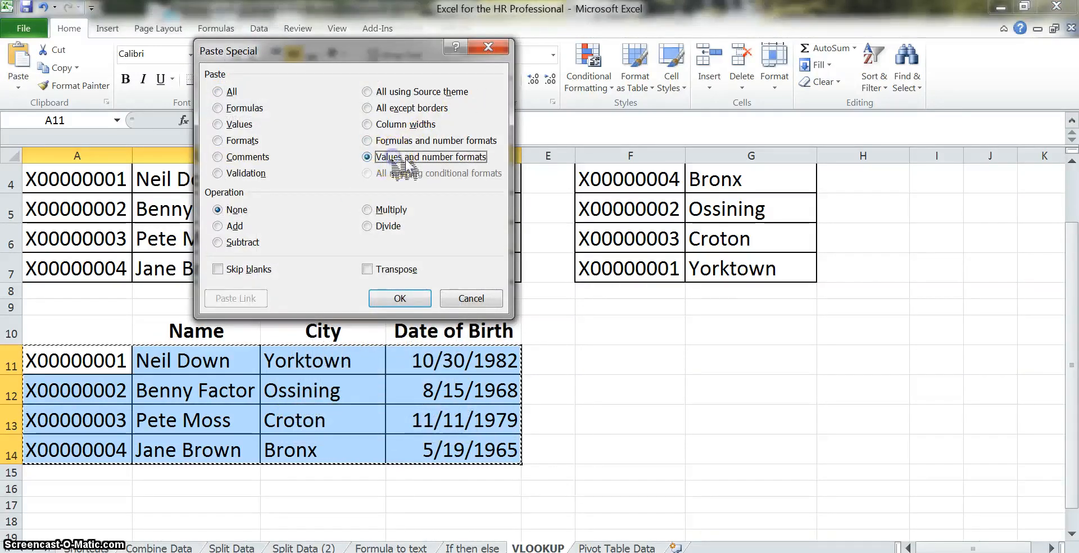
click(409, 298)
click(361, 392)
key(Escape)
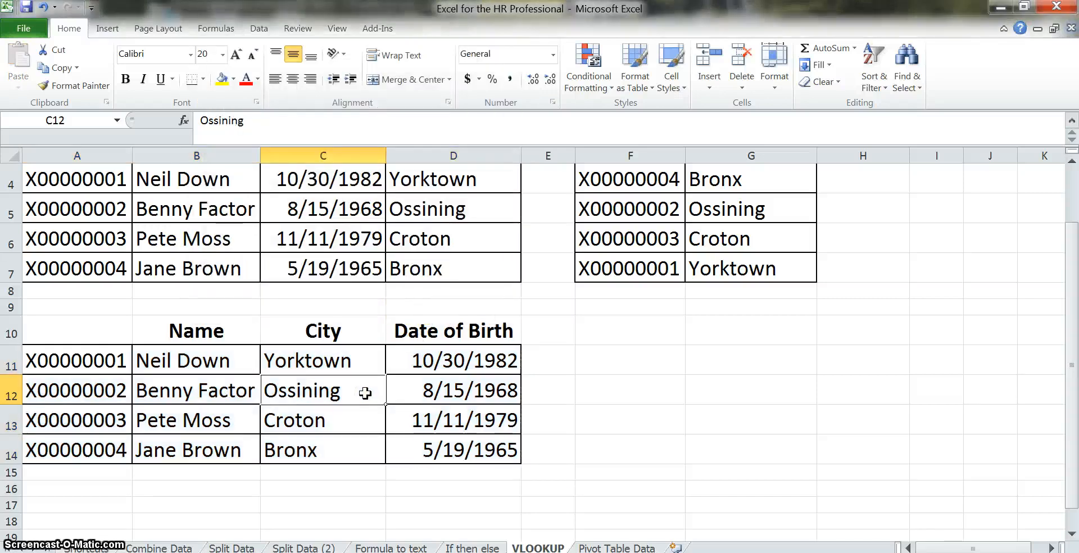
- Check the contents of the pasted cells in the Name, City and Date of Birth columns for remaining formulas
click(360, 369)
click(458, 361)
click(471, 382)
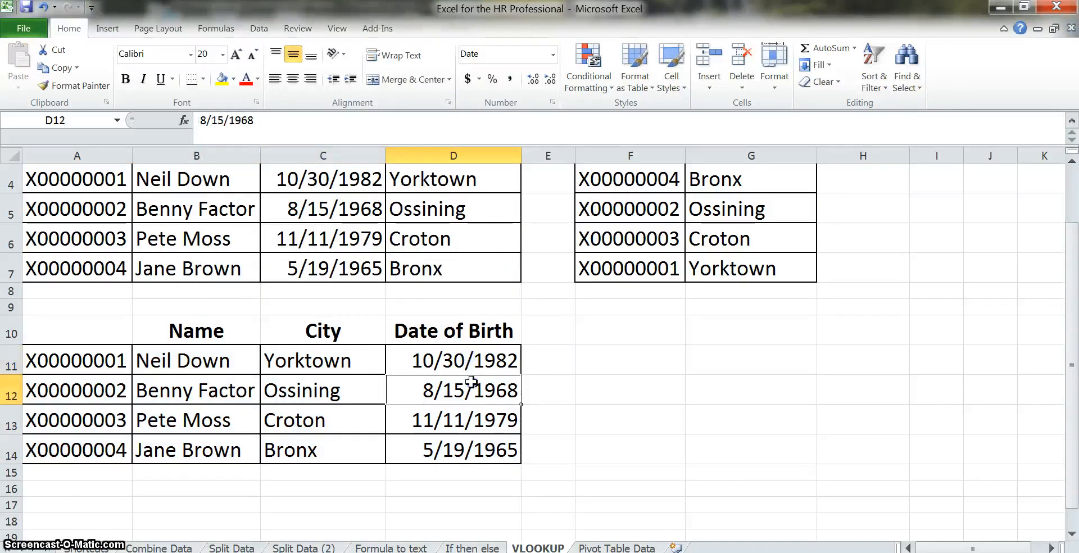
click(462, 421)
click(455, 453)
click(330, 415)
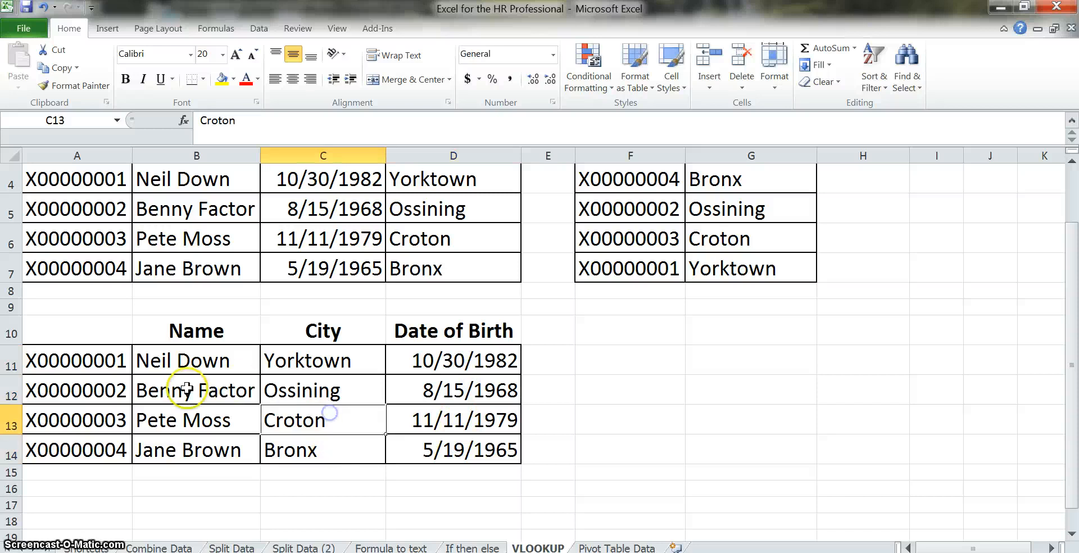
click(186, 419)
scroll(295, 435, up, 1)
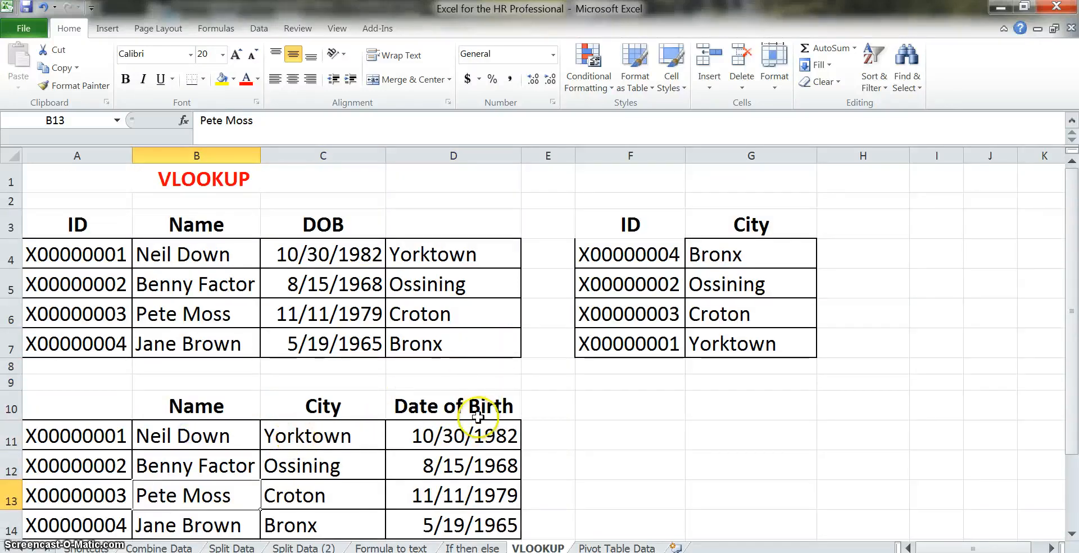
scroll(449, 413, down, 1)
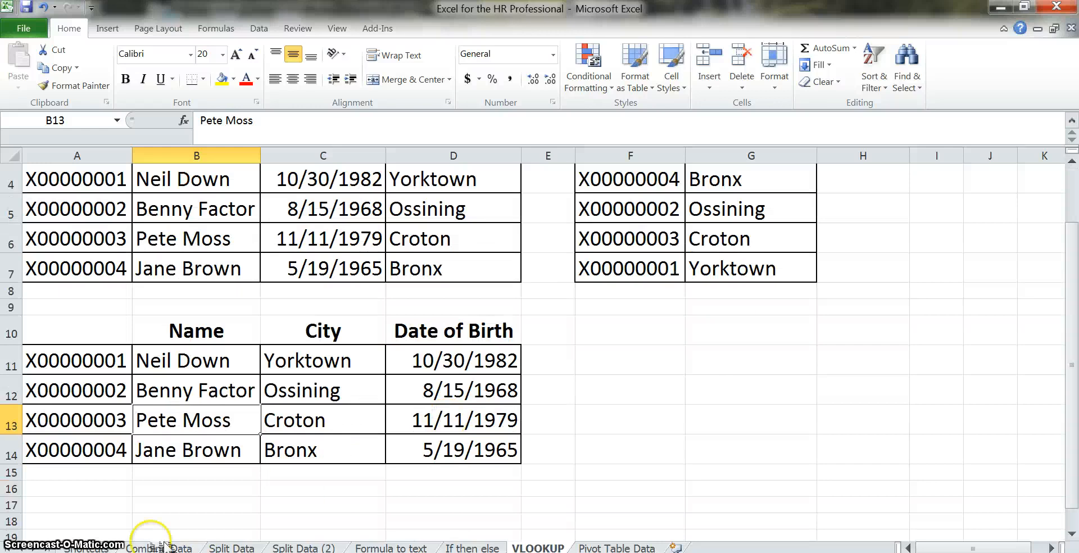